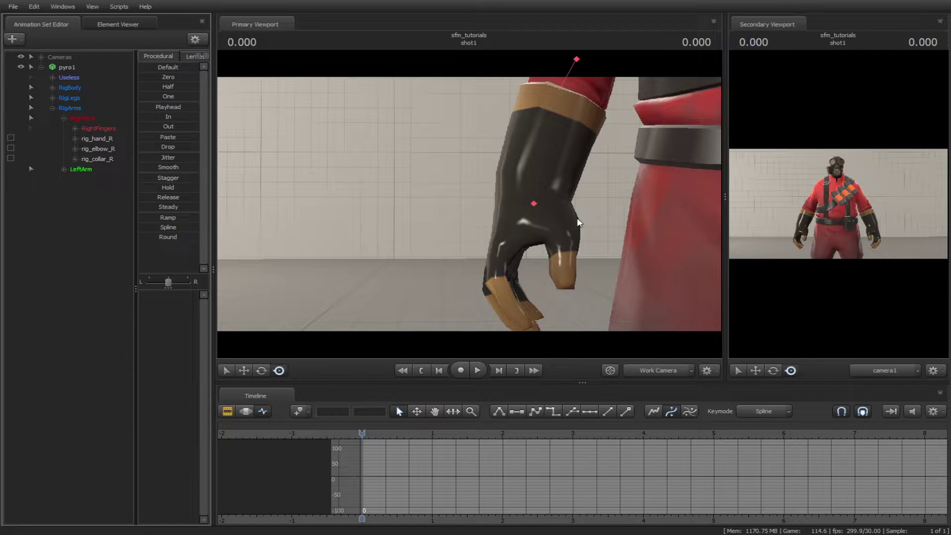
Step: Select the right hand control rig_hand_R, key its starting pose at 0 seconds, and move the hand outward from the body at 1 second
click(534, 203)
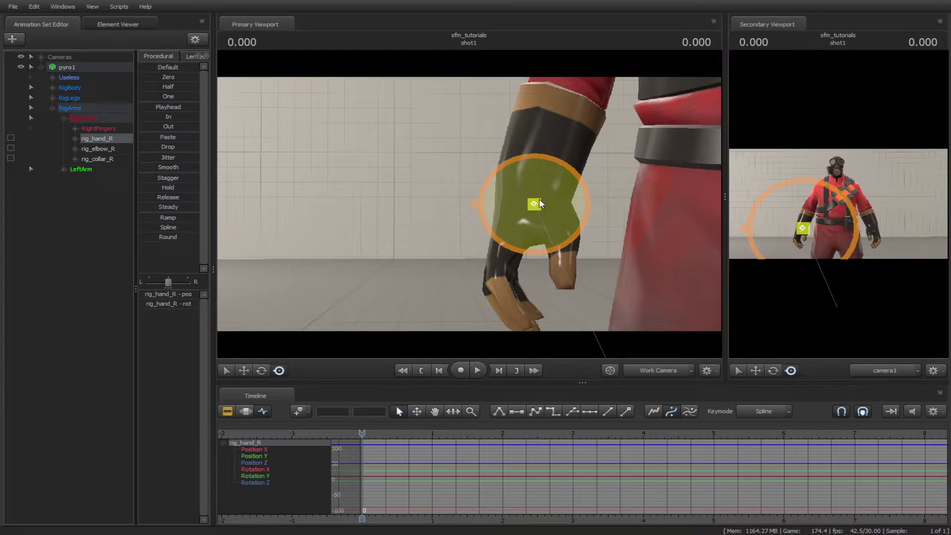
key(m)
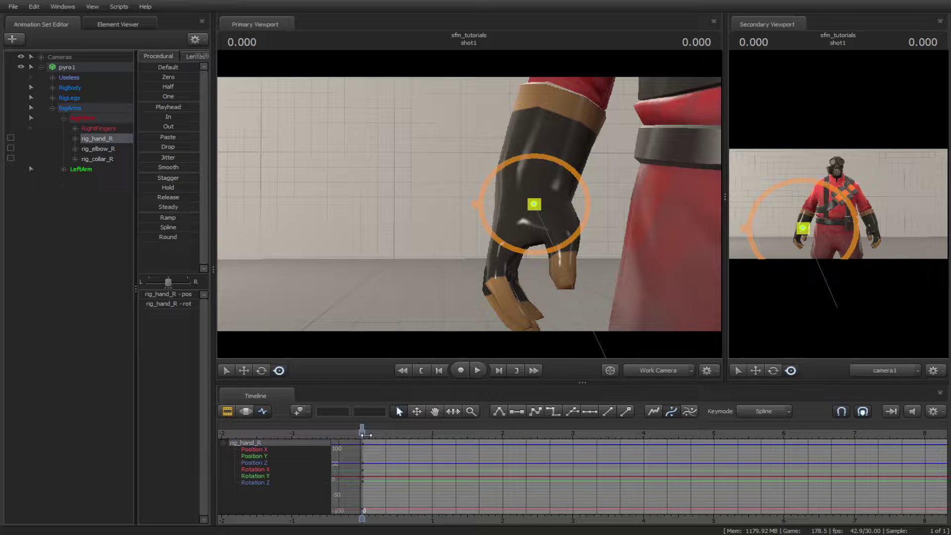
click(433, 433)
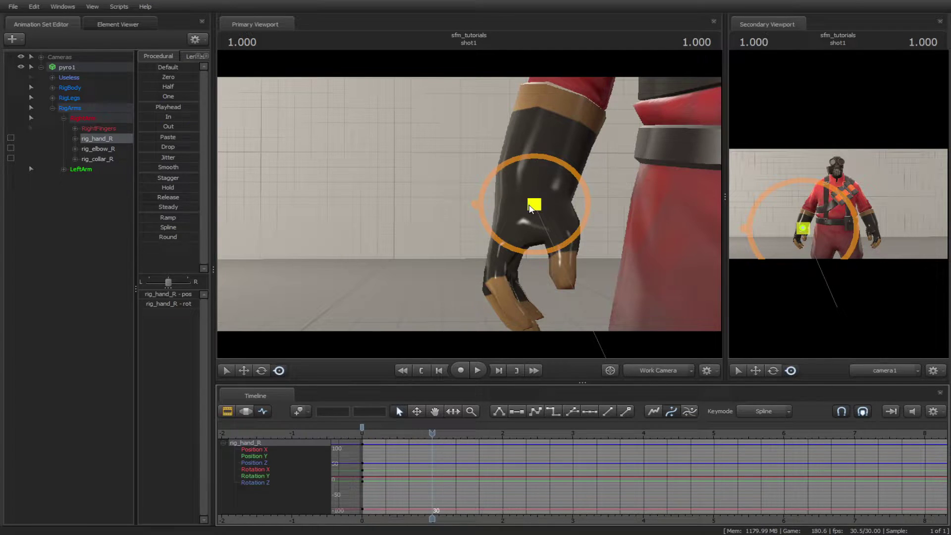
drag(534, 204, 469, 213)
Step: Pose the right hand at 2, 3 and 4 seconds so its motion path forms a closed loop
click(503, 432)
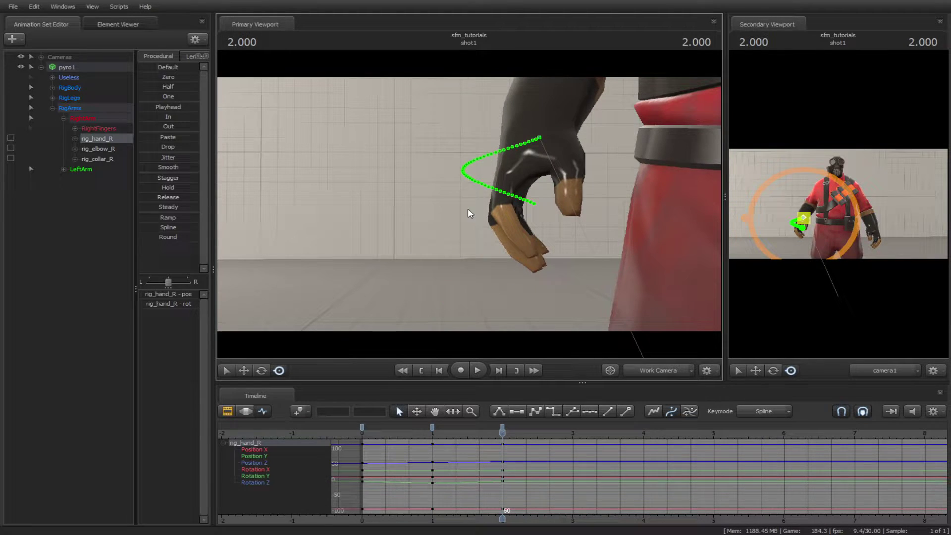
click(573, 433)
drag(539, 138, 470, 208)
click(643, 433)
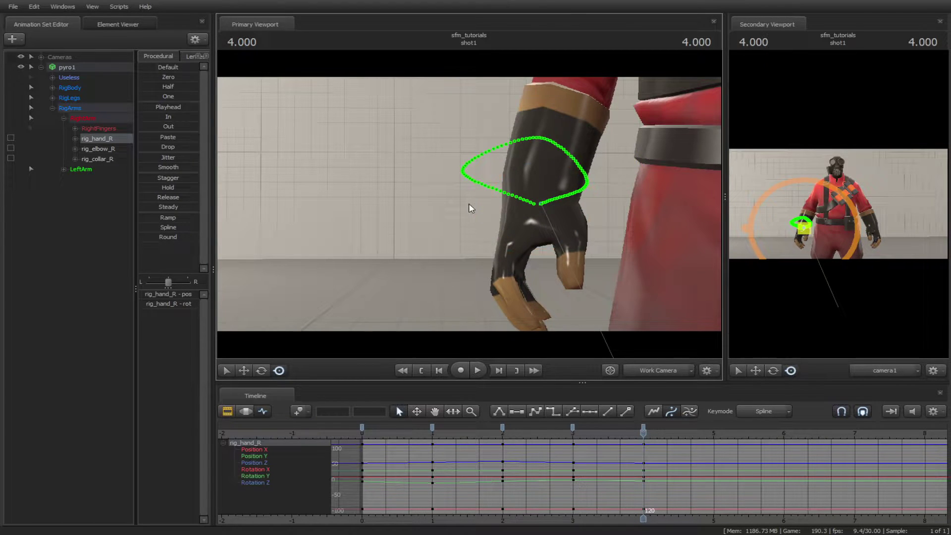
Step: Play back the hand animation from 0 seconds, stop it, and return the playhead to the start
click(361, 433)
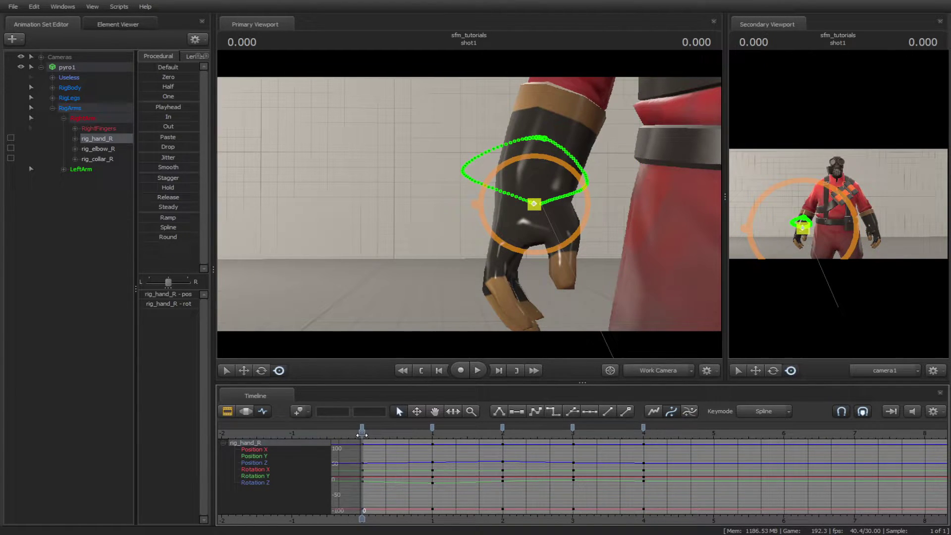
key(space)
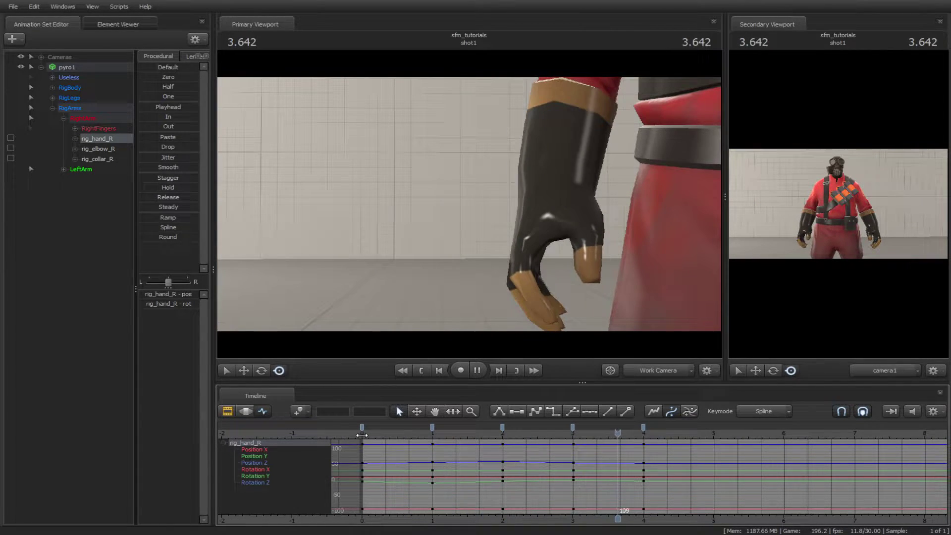
key(space)
click(361, 435)
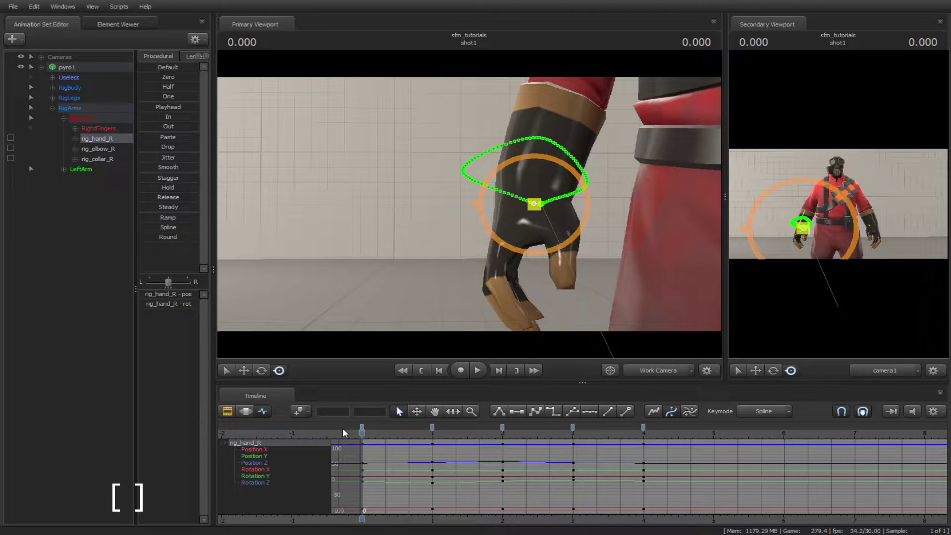
Step: Jump forward through the hand's keys to the last one and back again to the key at 0 seconds
key(bracketright)
key(bracketright)
key(bracketright)
key(bracketright)
key(bracketleft)
key(bracketleft)
key(bracketleft)
key(bracketleft)
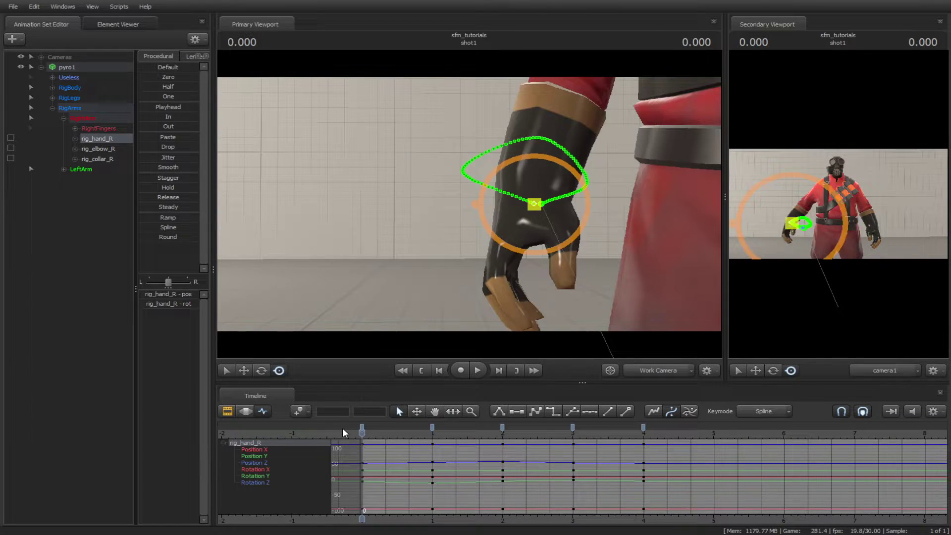
key(Up)
key(Down)
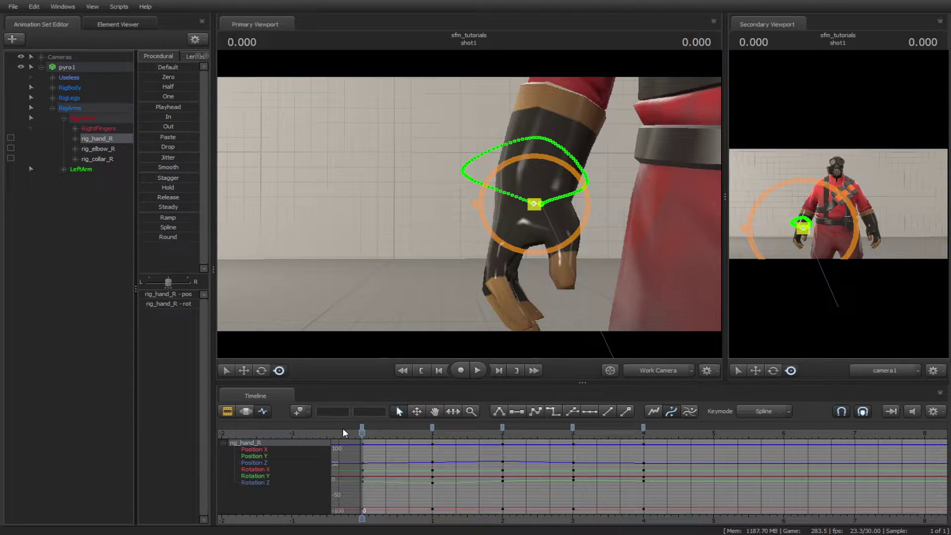
Step: Copy the hand's key at 0 seconds, scrub the playhead forward, and undo back to the start of the shot
right_click(362, 424)
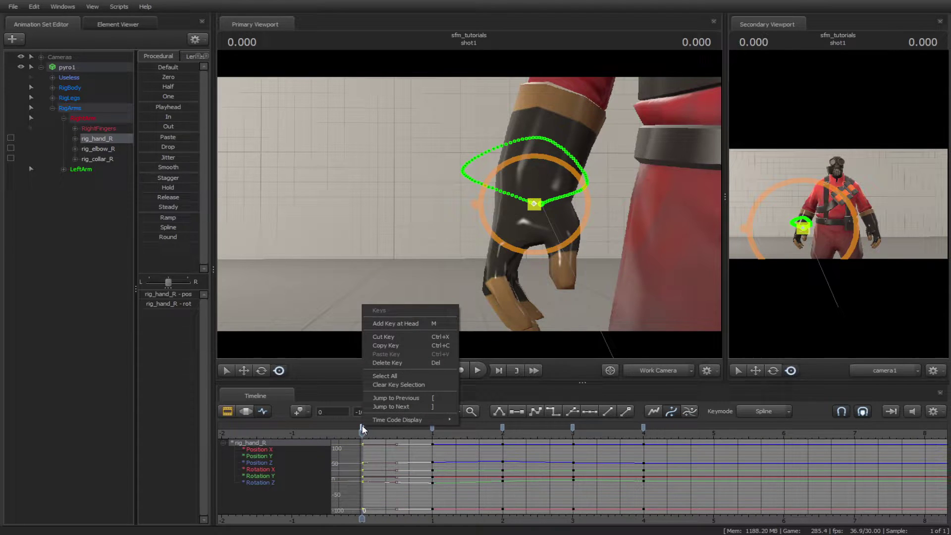
click(385, 345)
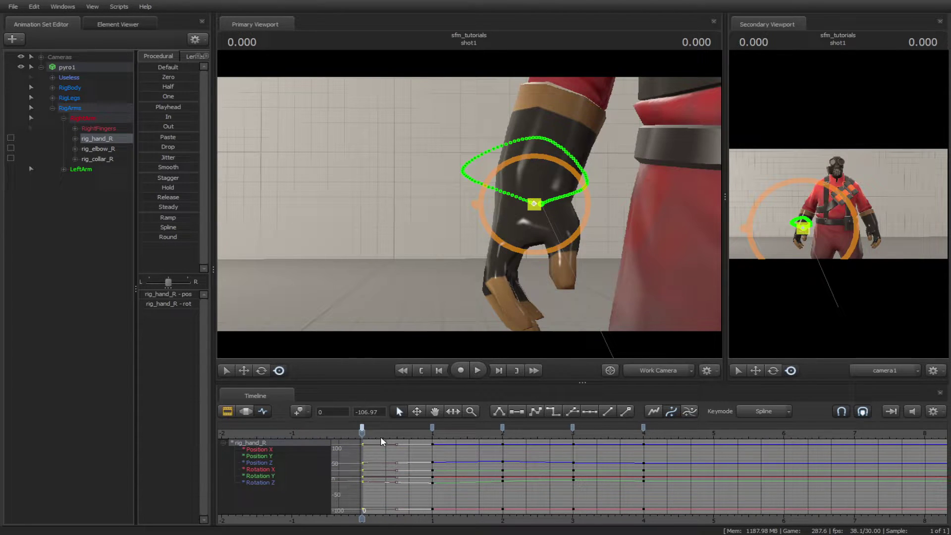
drag(377, 432, 394, 430)
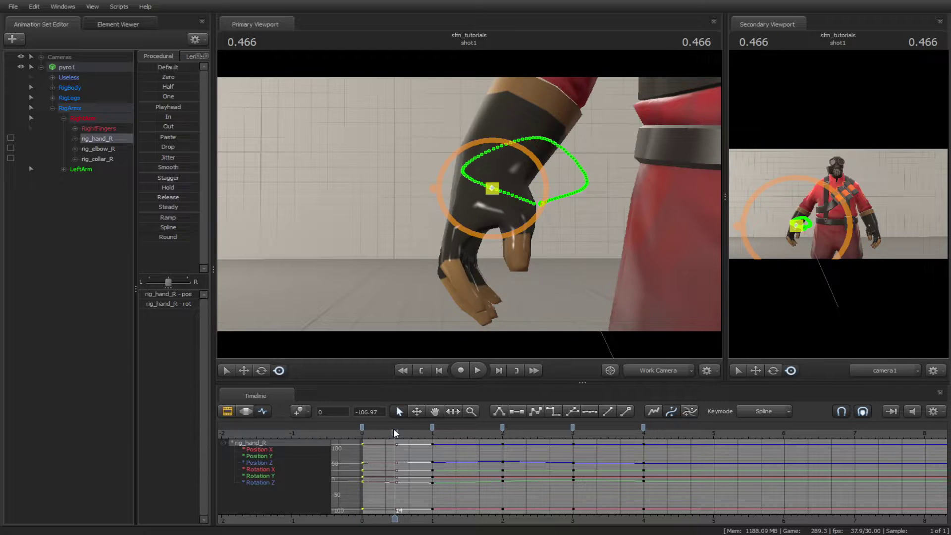
click(364, 434)
key(ctrl+z)
key(ctrl+z)
click(362, 433)
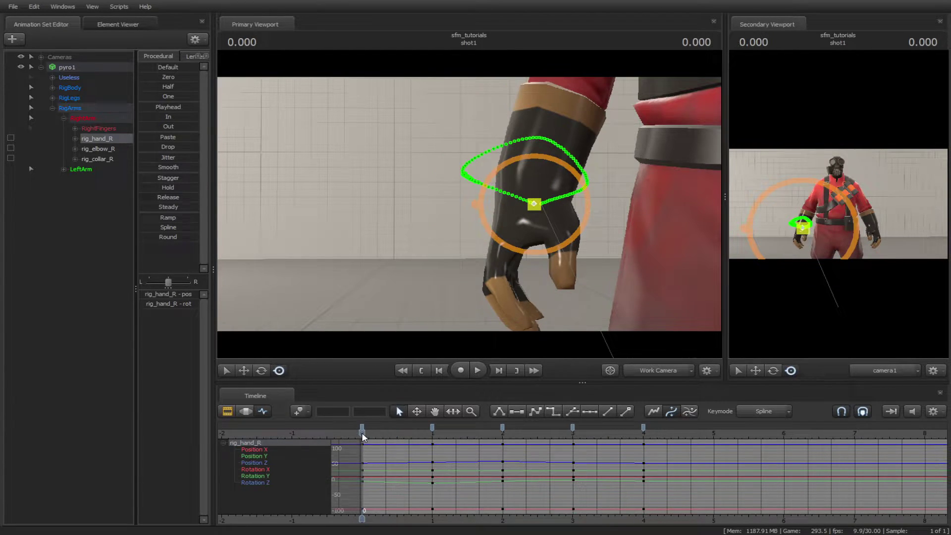
Step: Select the whole range of hand keys from 0 to 4 seconds
click(362, 426)
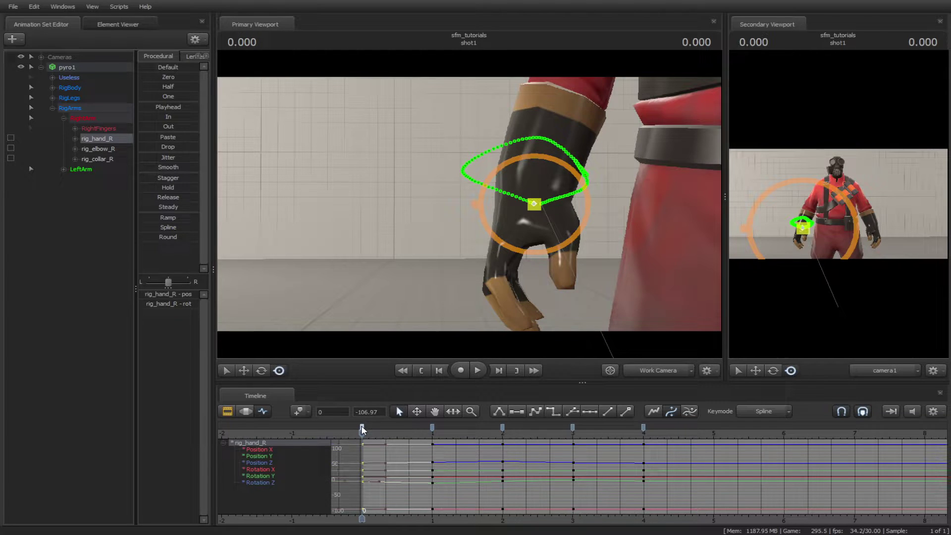
shift+click(643, 427)
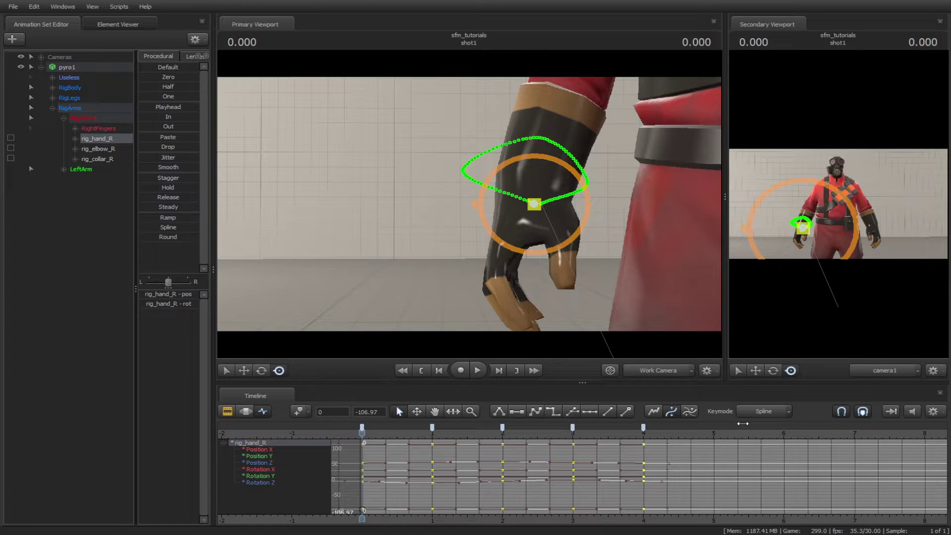
drag(664, 426, 645, 430)
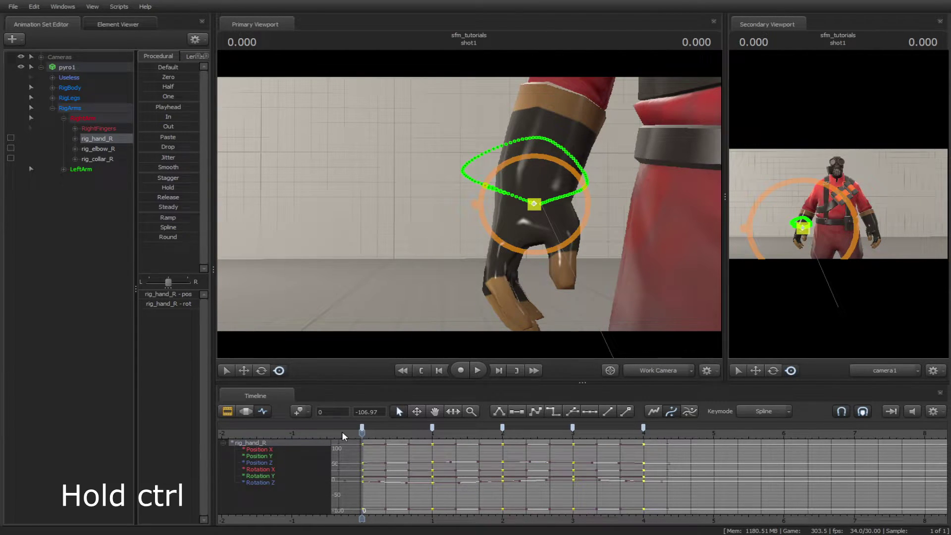
Step: Select the individual keys at 0, 1 and 2 seconds, try moving them two frames later, and undo the move
drag(361, 431, 358, 423)
click(361, 426)
click(362, 432)
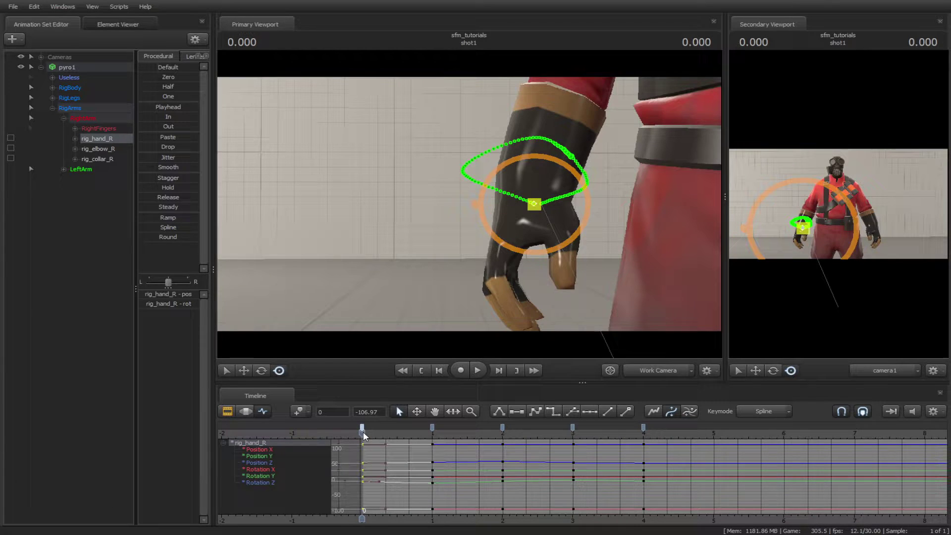
ctrl+click(432, 427)
ctrl+click(503, 427)
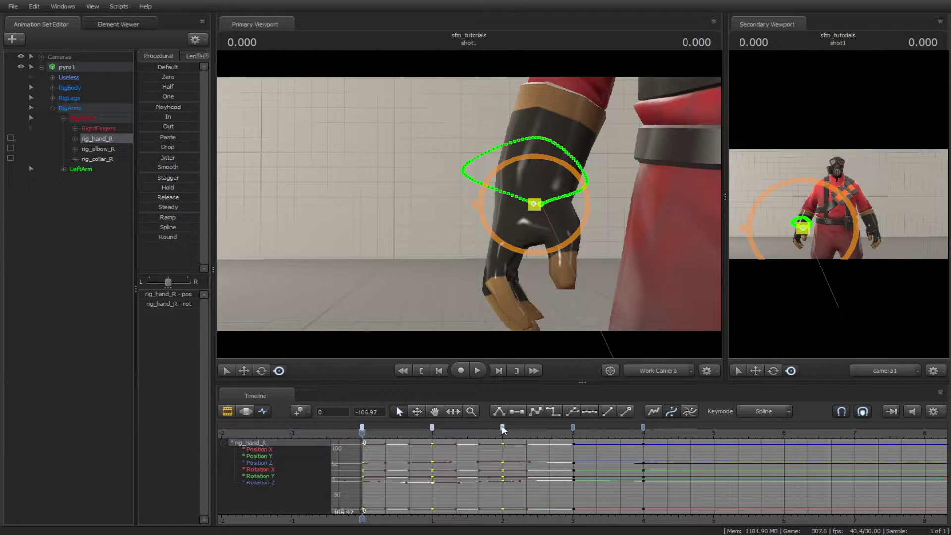
drag(503, 429, 507, 426)
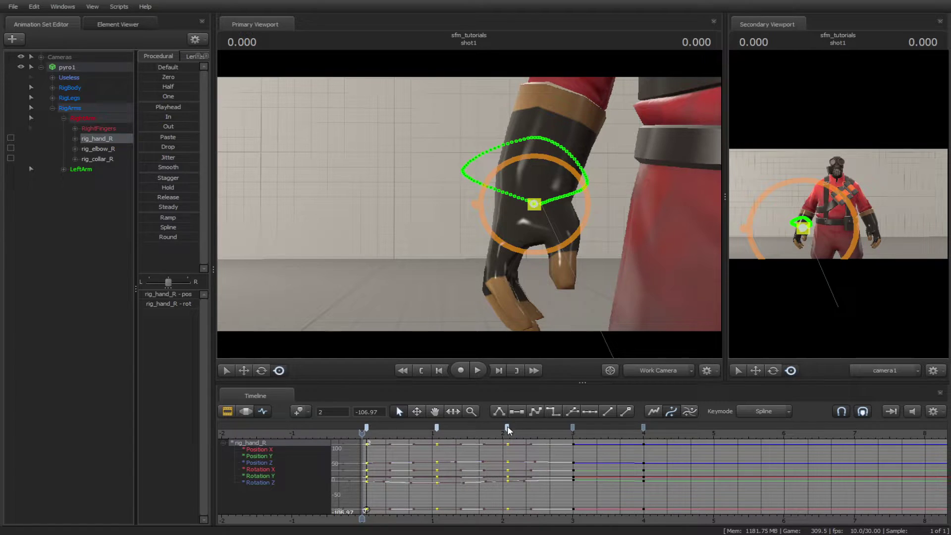
key(ctrl+z)
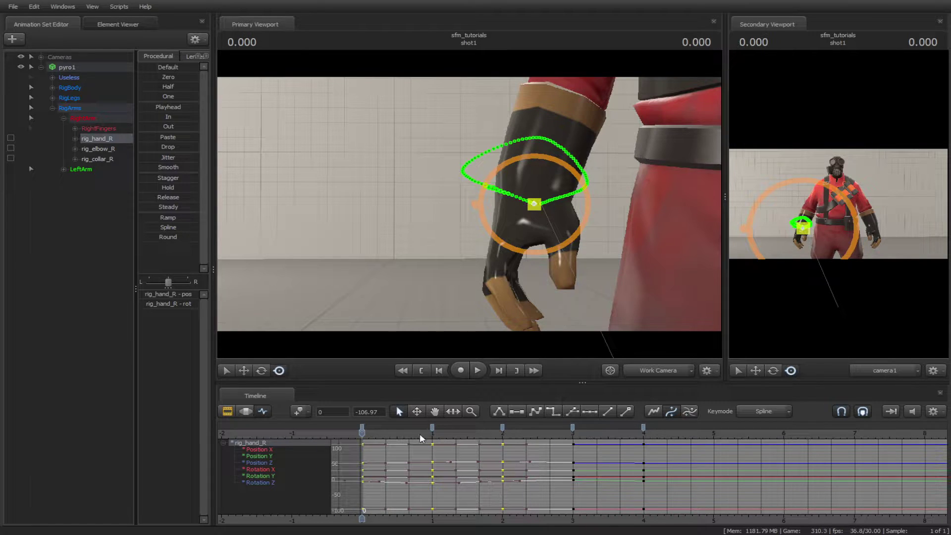
Step: Delete the hand's key at 1 second, check the pose there, and undo the deletion
click(362, 427)
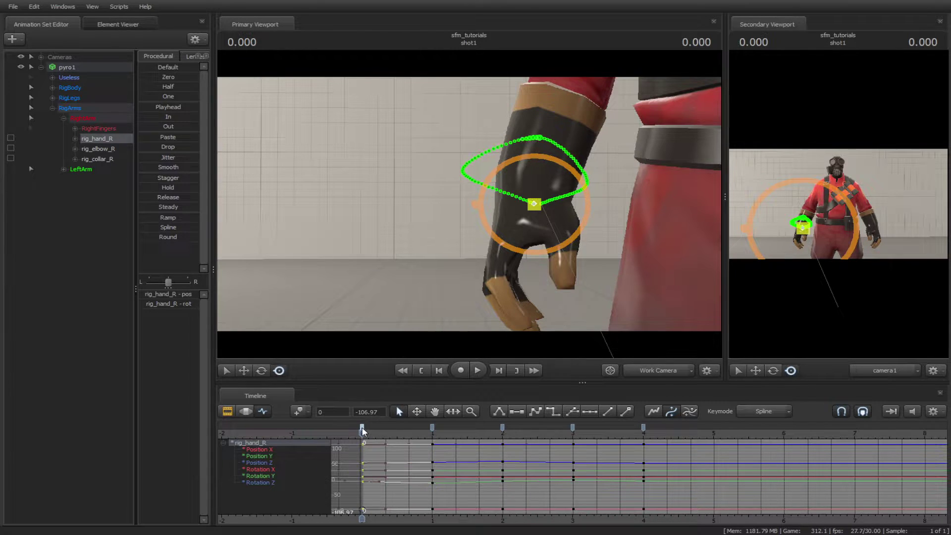
right_click(431, 427)
click(450, 362)
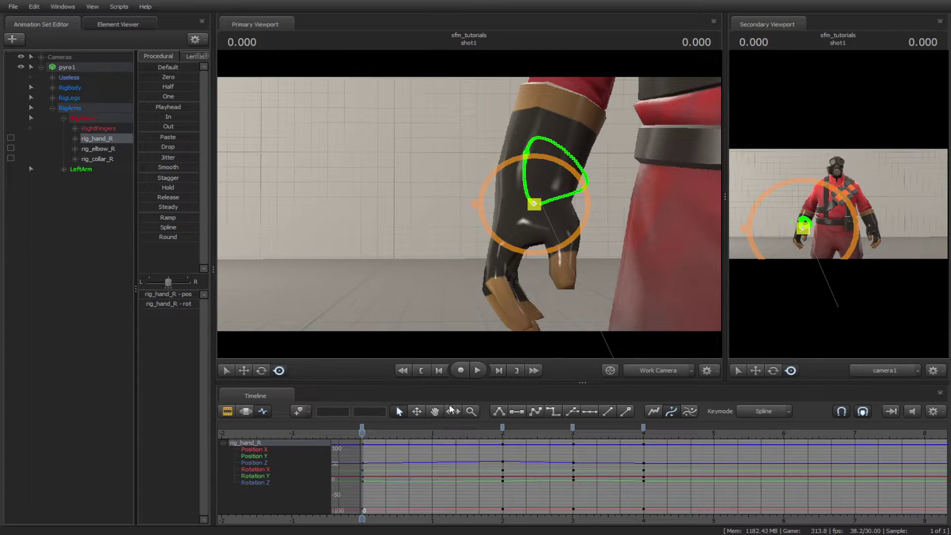
click(432, 427)
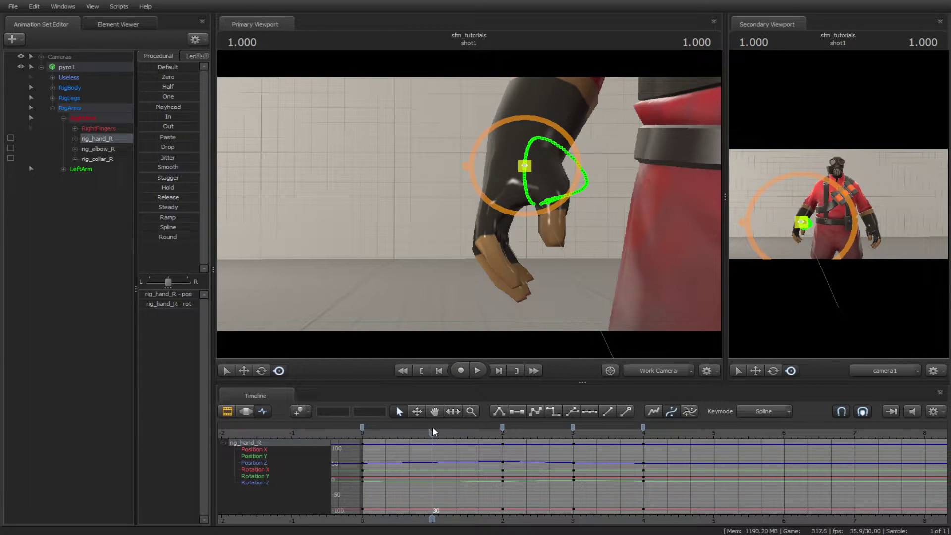
key(ctrl+z)
key(ctrl+z)
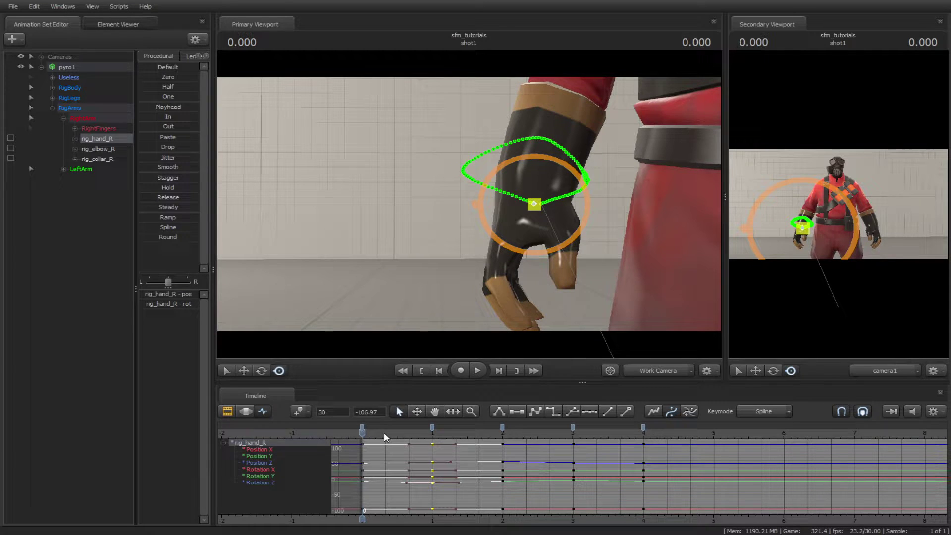
key(ctrl+z)
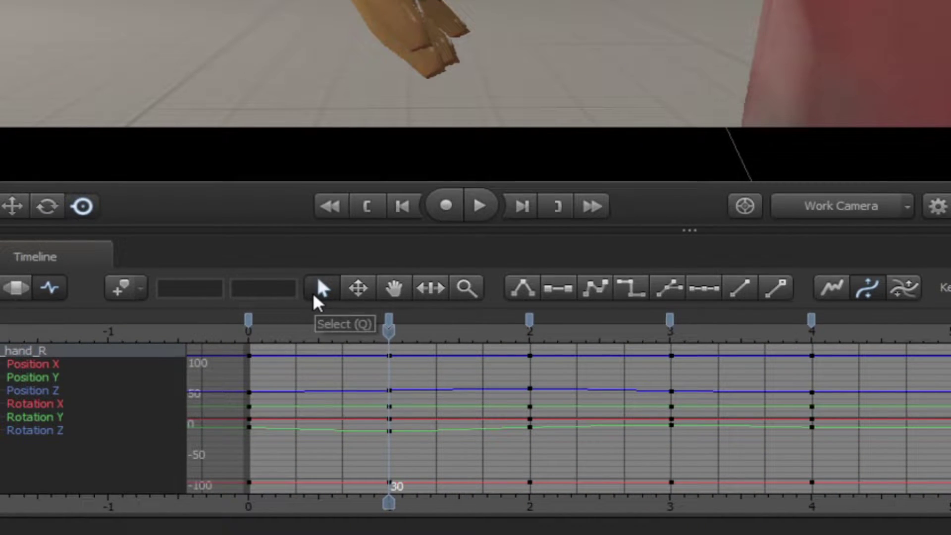
Step: Box-select all curve keys at 1 second, try shifting them later in time, and undo the shift
drag(353, 349, 421, 521)
middle_drag(393, 399, 437, 397)
key(ctrl+z)
key(ctrl+z)
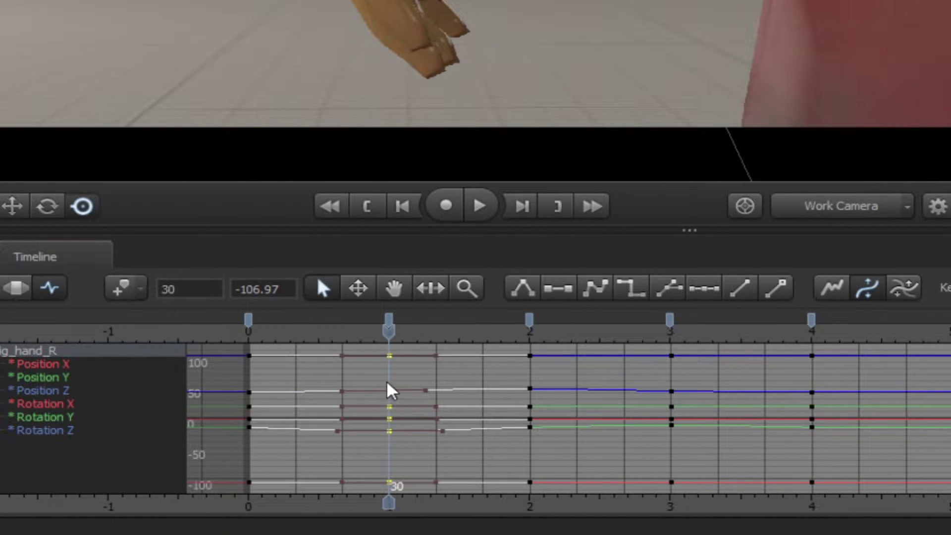
Step: Select the Position Z key at 1 second, try reshaping the curve with its incoming tangent handle, and undo the changes
click(389, 391)
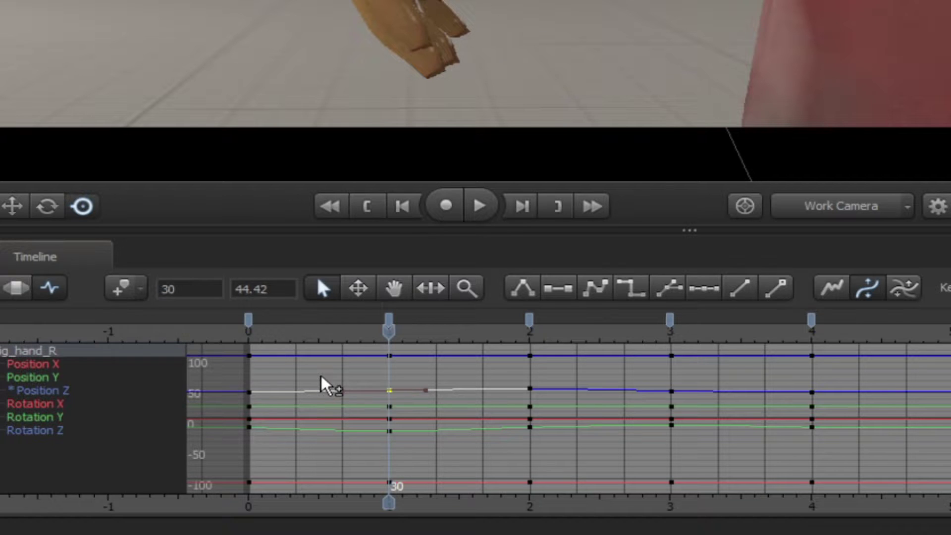
click(346, 403)
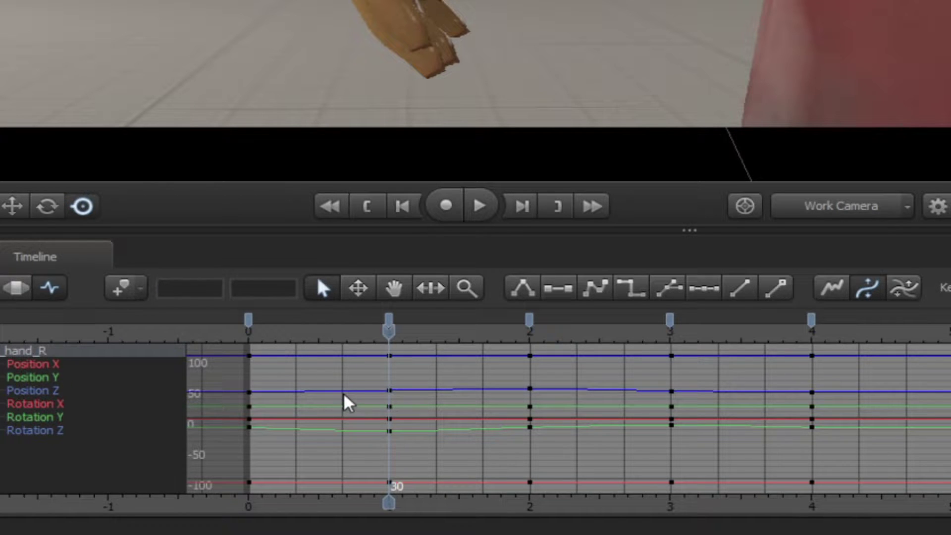
click(390, 392)
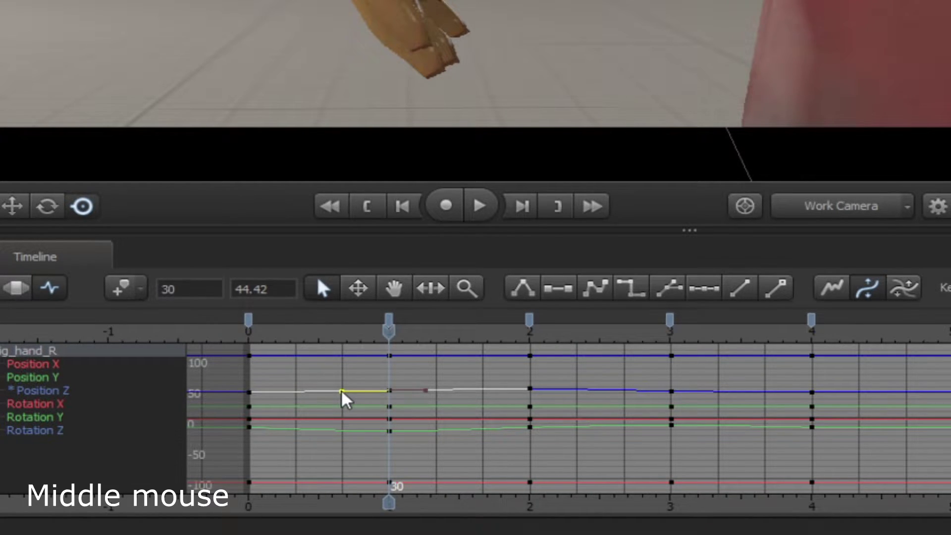
middle_drag(341, 396, 322, 336)
ctrl+middle_drag(338, 396, 343, 395)
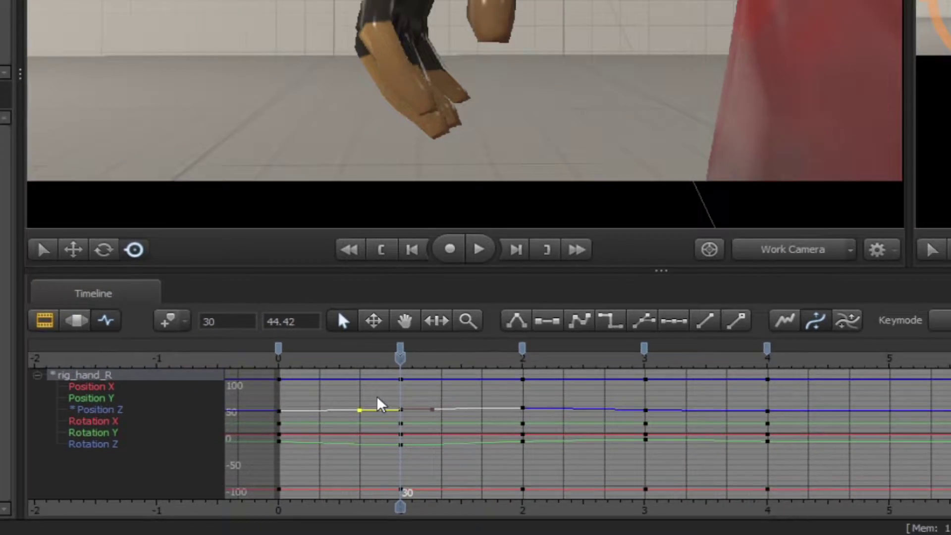
click(363, 377)
key(ctrl+z)
key(ctrl+z)
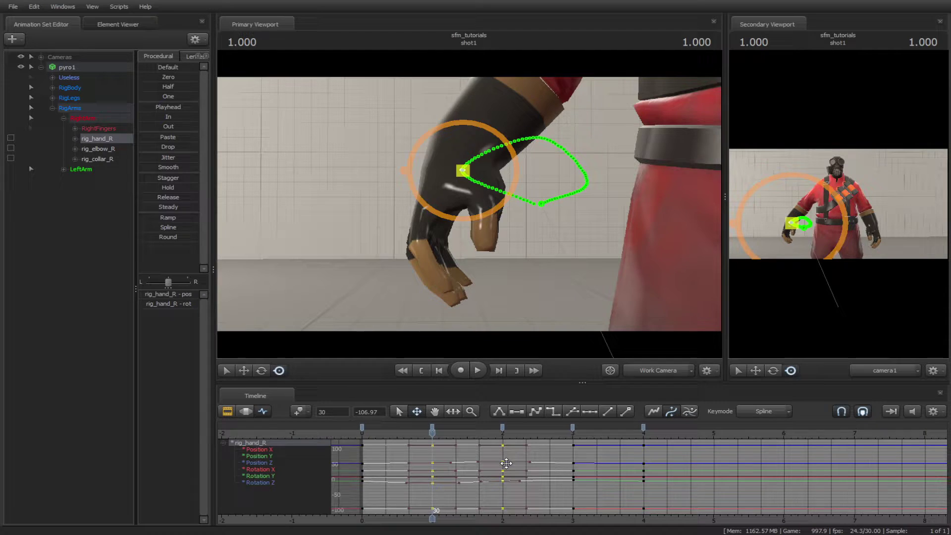
Step: Try moving the selected curve keys at 1 and 2 seconds earlier with the Move tool
drag(506, 463, 471, 471)
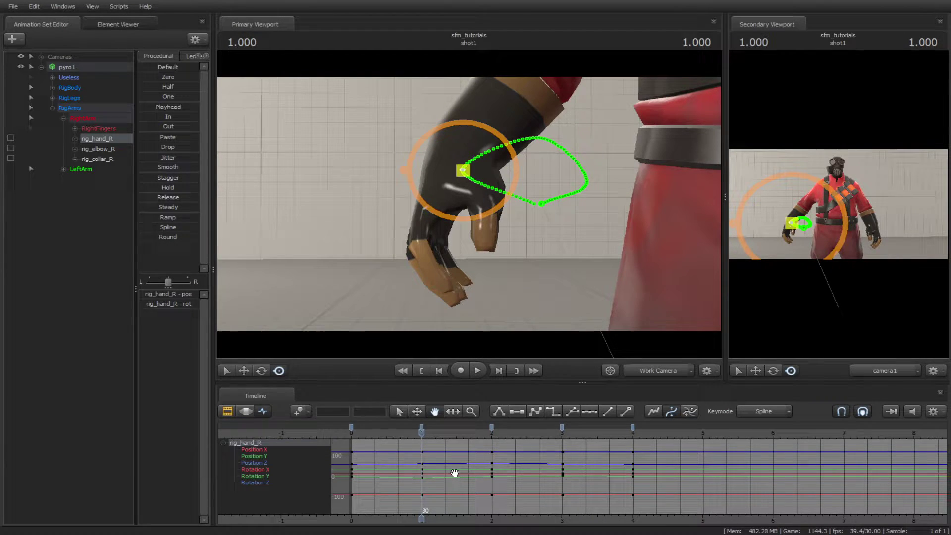
Step: Pan the graph view of the hand's curves and zoom its time and value scales in and out
mouse_move(454, 472)
alt+middle_down()
mouse_move(480, 462)
mouse_move(475, 486)
mouse_move(504, 456)
mouse_move(453, 492)
mouse_move(452, 454)
mouse_move(458, 467)
mouse_move(445, 471)
mouse_move(463, 470)
alt+middle_up()
scroll(433, 465, up, 5)
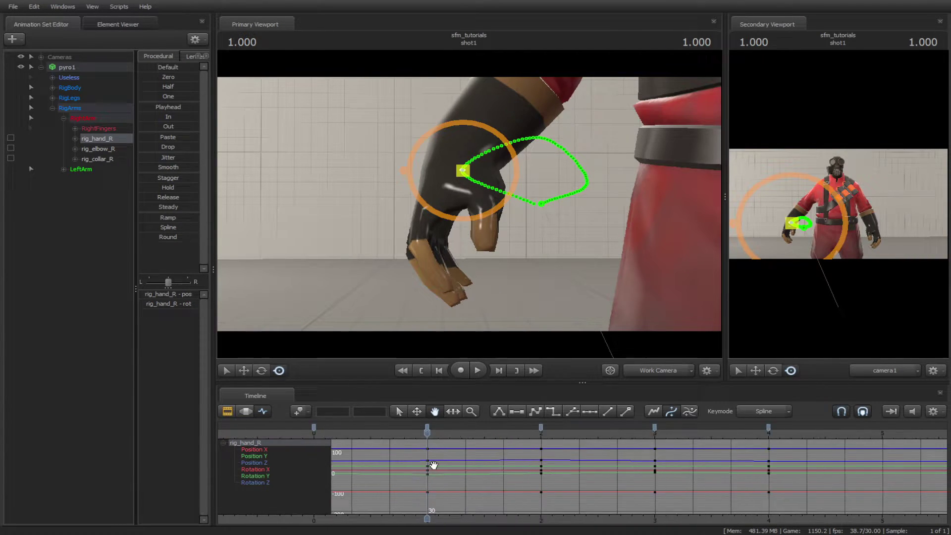
scroll(432, 465, down, 8)
ctrl+scroll(452, 460, up, 4)
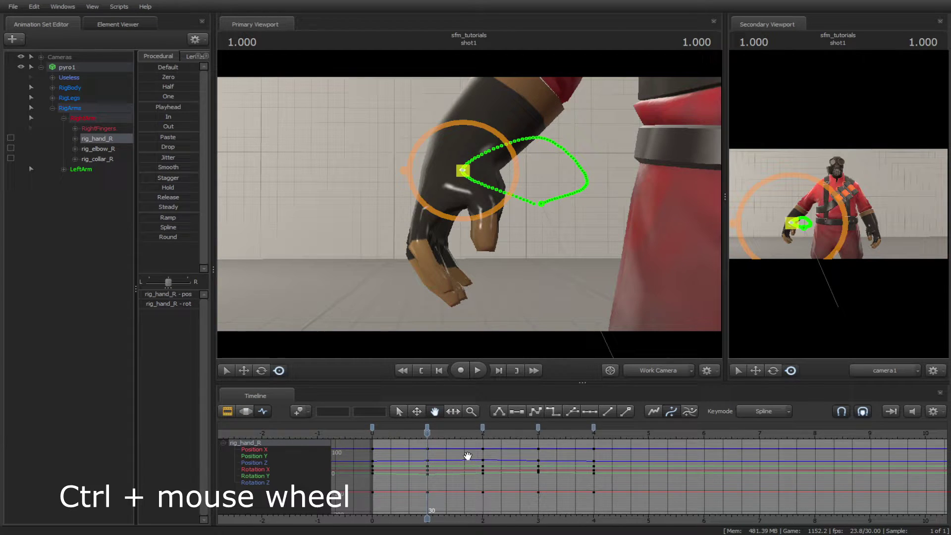
Step: Zoom the graph's value scale out and back in, and adjust its time scale around the hand's keys
ctrl+scroll(469, 462, down, 4)
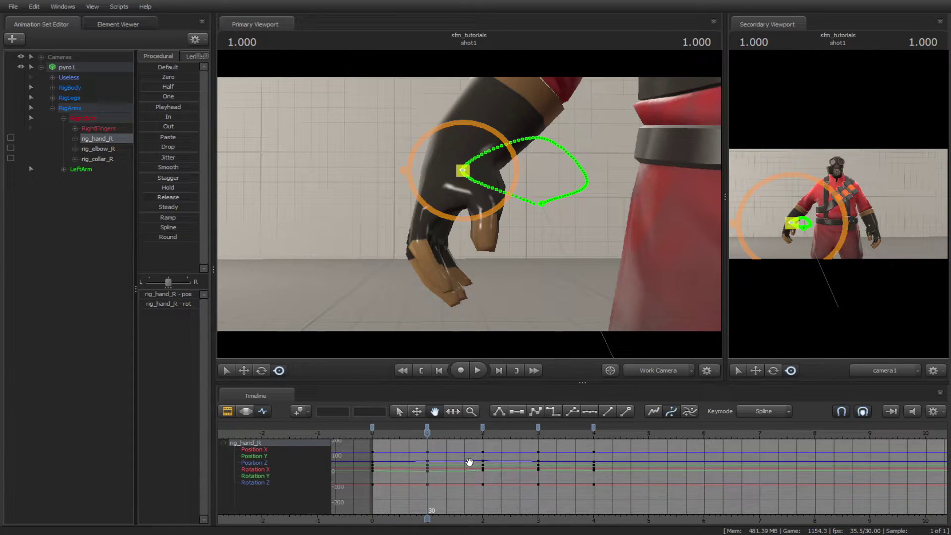
ctrl+scroll(469, 462, up, 4)
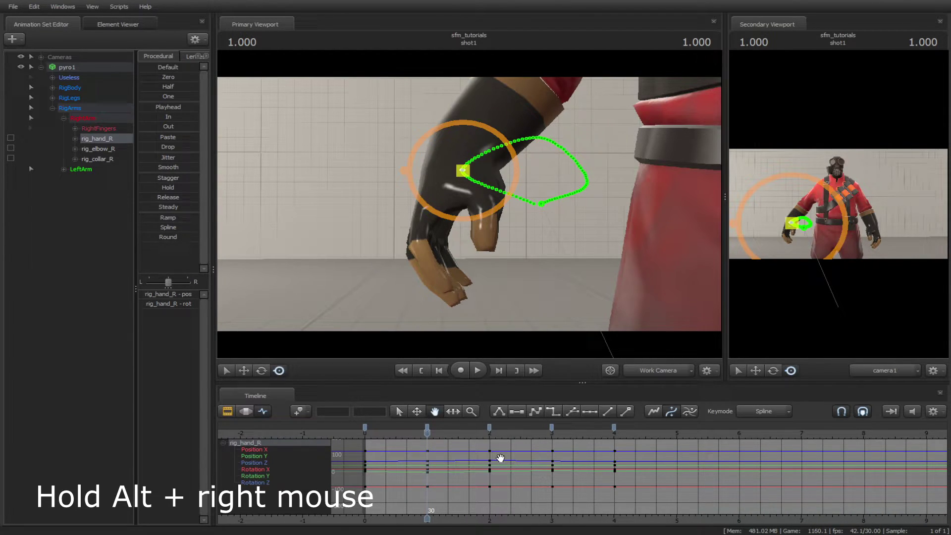
mouse_move(500, 458)
alt+right_down()
mouse_move(450, 475)
mouse_move(429, 510)
mouse_move(344, 497)
mouse_move(617, 469)
mouse_move(854, 460)
mouse_move(431, 460)
mouse_move(490, 453)
mouse_move(485, 462)
alt+right_up()
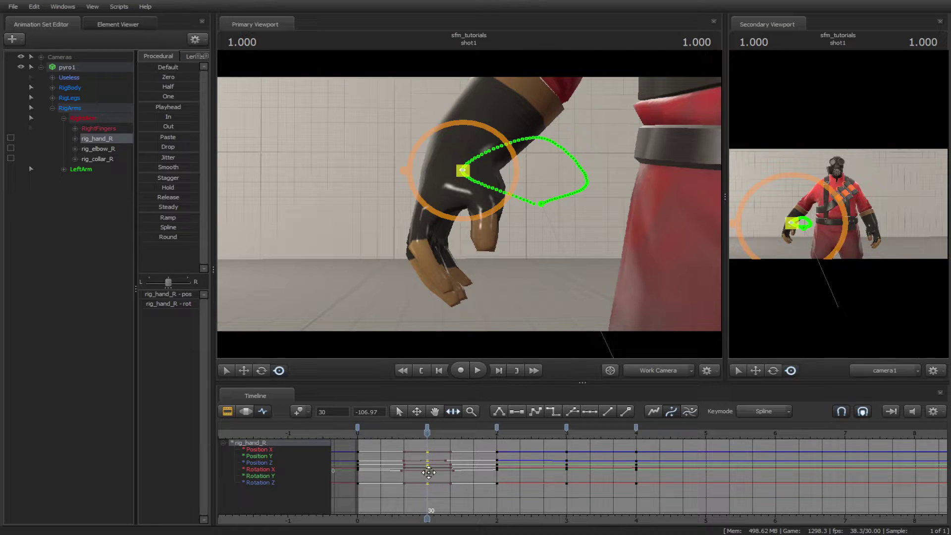
Step: Try the Scale tool on the hand's curve keys at 1 second, undo it, and try the Zoom tool on the graph
drag(434, 470, 462, 467)
key(ctrl+z)
click(470, 412)
drag(466, 473, 353, 496)
ctrl+right_drag(353, 496, 533, 465)
drag(533, 465, 453, 477)
key(ctrl+z)
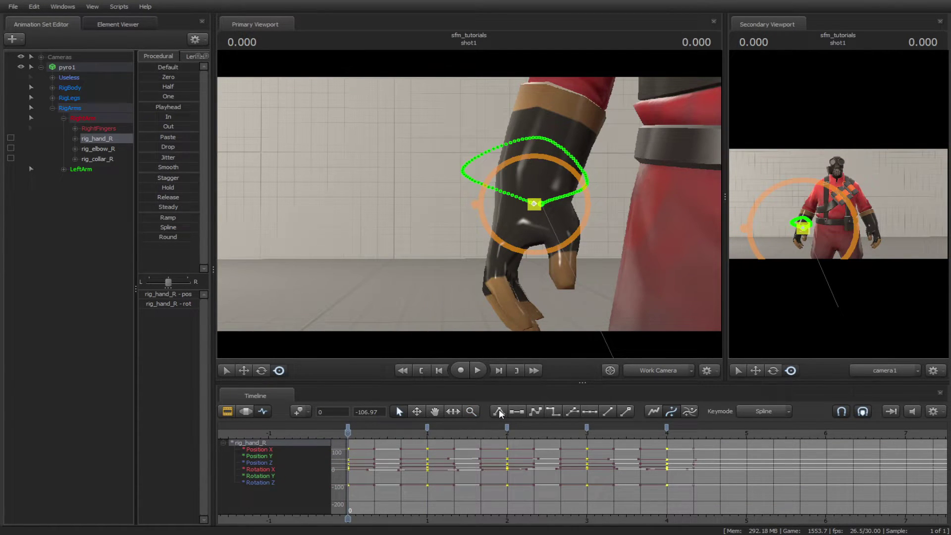
Step: Give all the hand's selected curve keys linear tangents and play back the motion
click(499, 410)
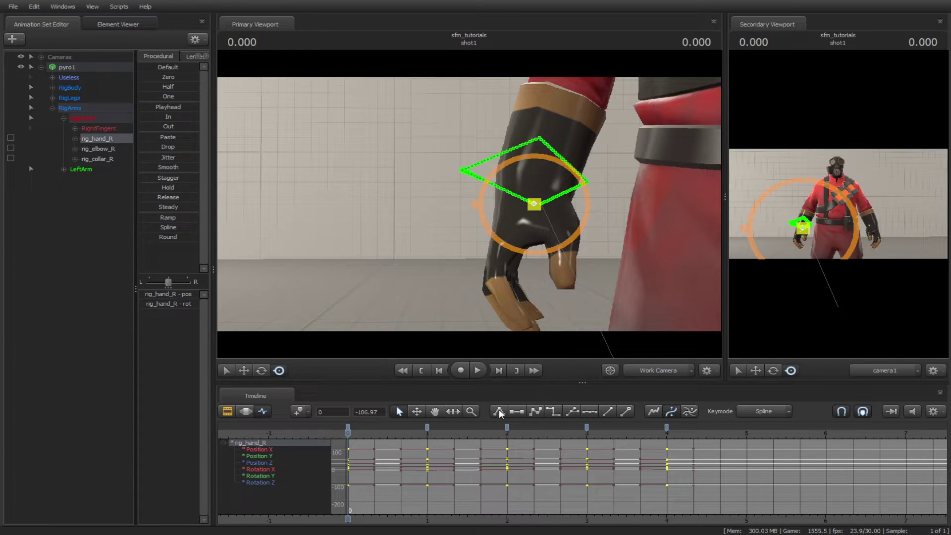
key(space)
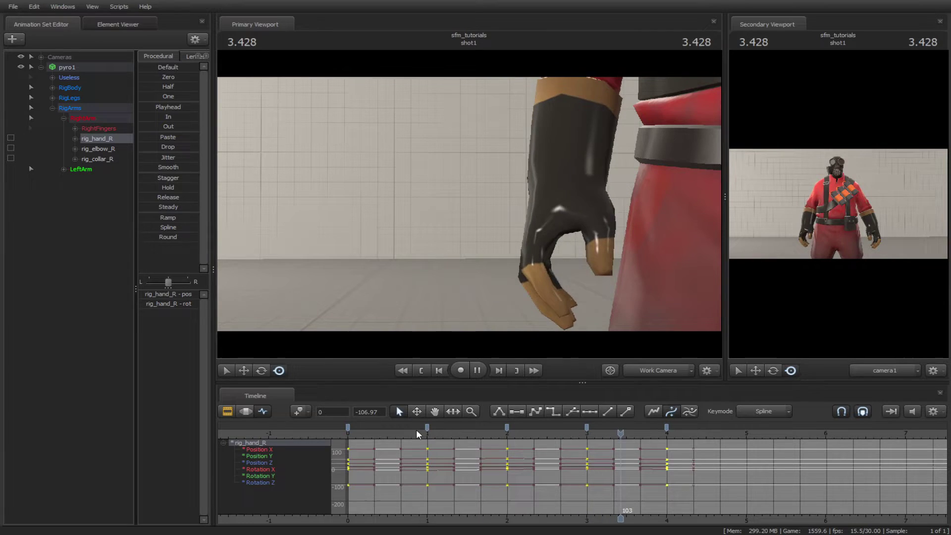
key(space)
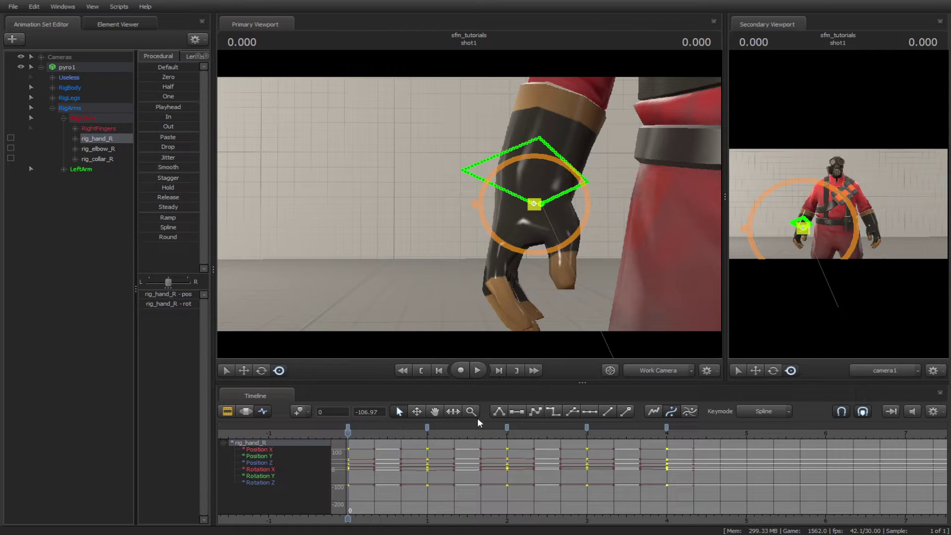
Step: Apply flat tangents to all the hand's selected curve keys and preview the animation
click(520, 415)
key(space)
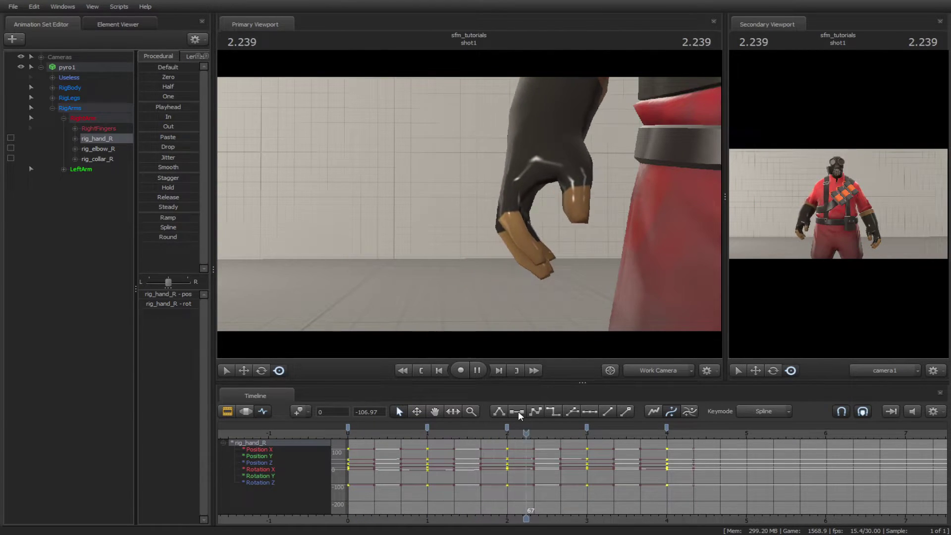
key(space)
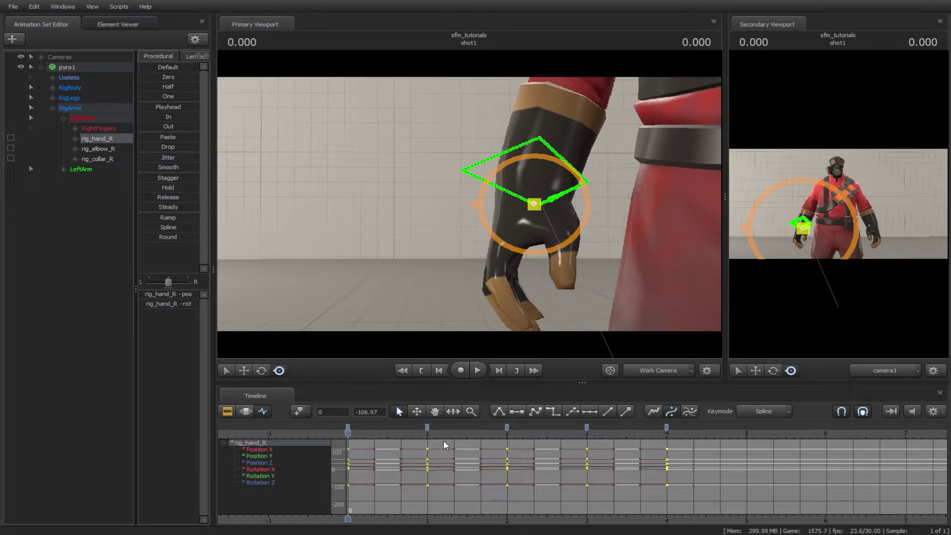
Step: Set all the hand's selected curve keys to spline tangents and play the animation
click(538, 412)
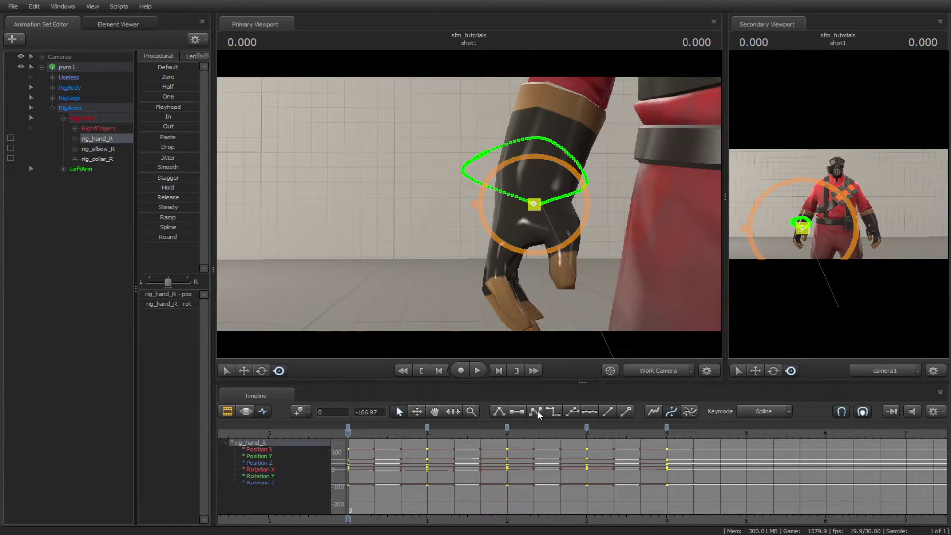
key(space)
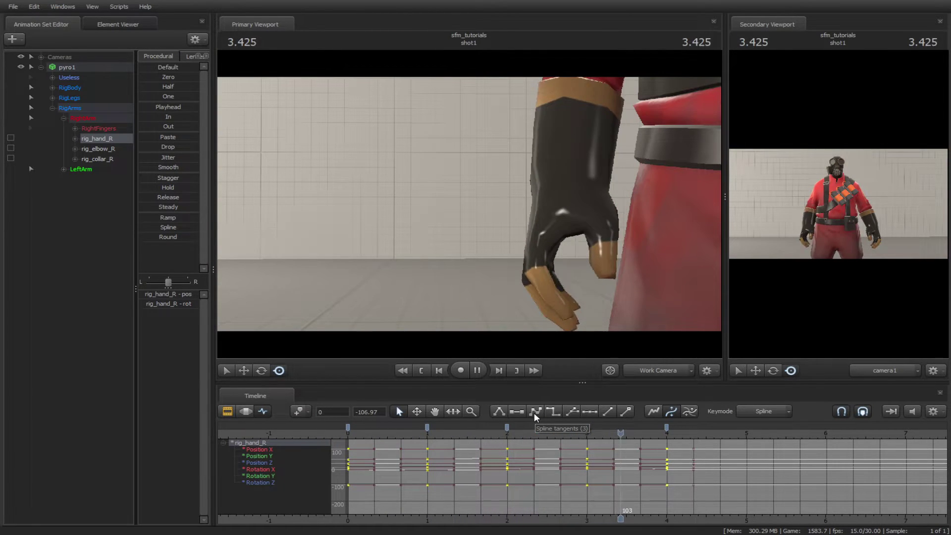
key(space)
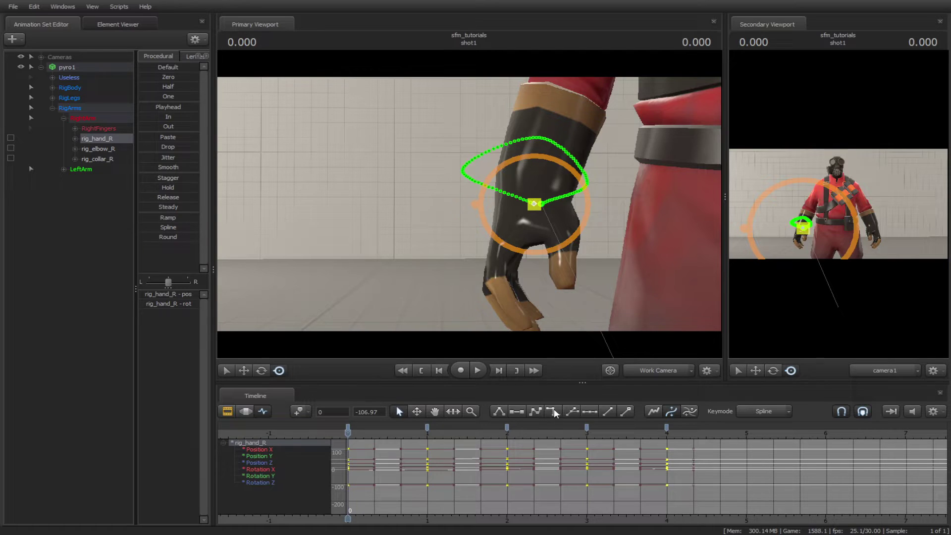
Step: Change all the hand's selected curve keys to stepped tangents and play back the result
click(552, 413)
key(space)
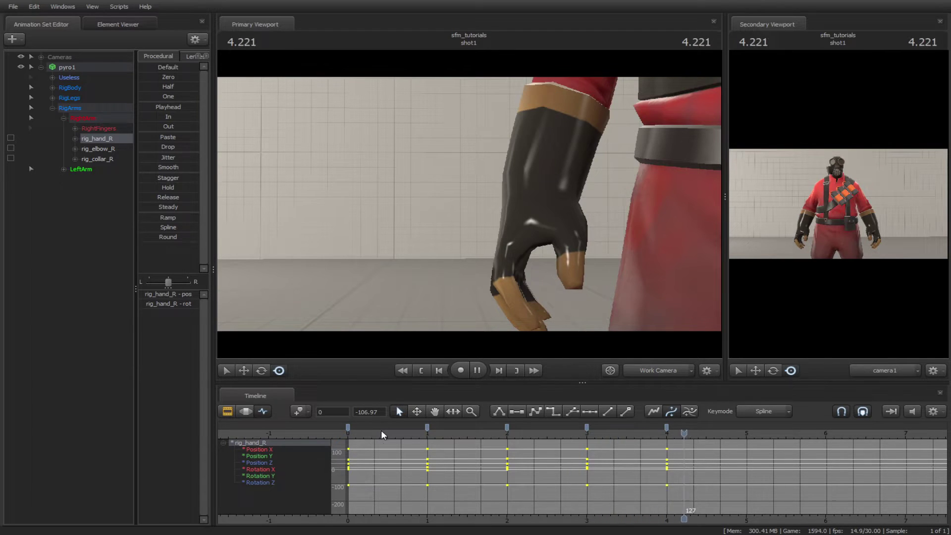
key(space)
Step: Select the hand's curve keys at 1 second, unify their tangents, and play the animation from the start
click(427, 427)
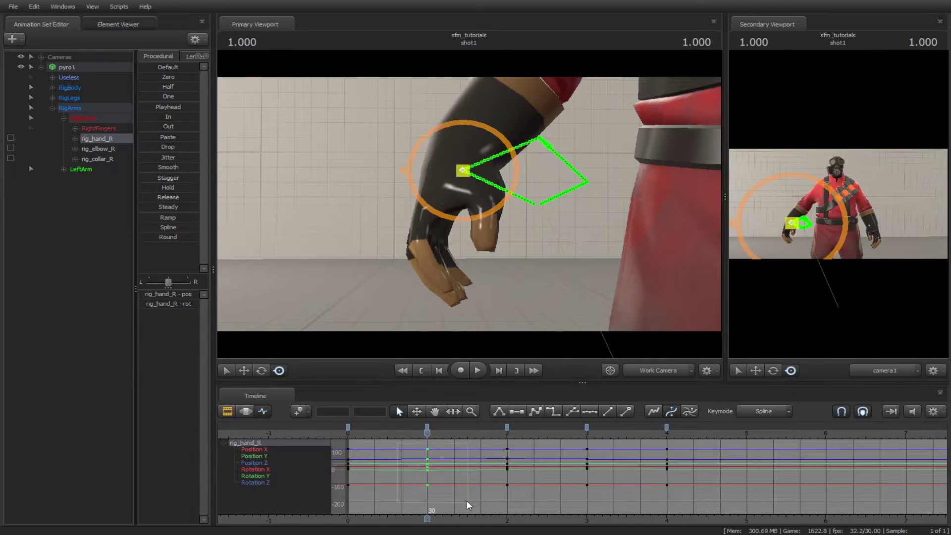
click(572, 412)
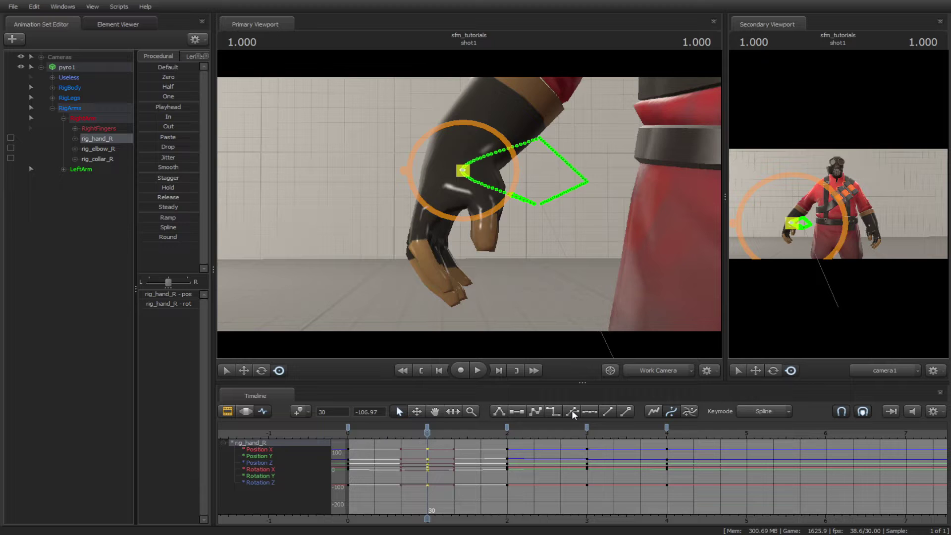
click(361, 433)
key(space)
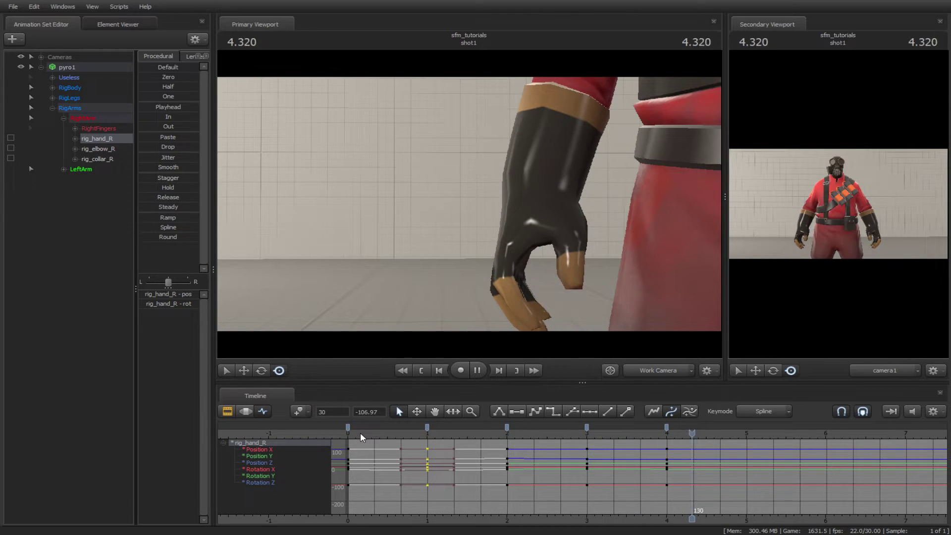
key(space)
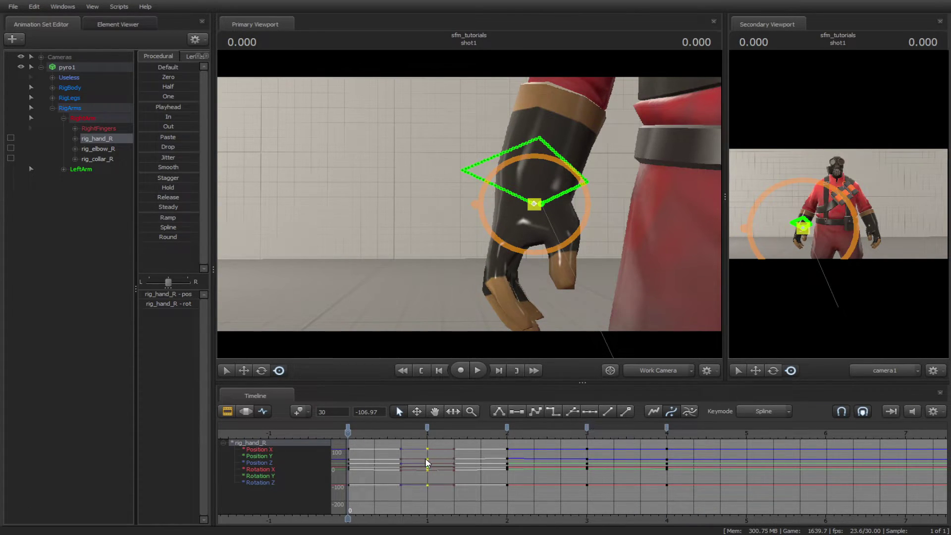
Step: Try pulling the Position Z key's incoming tangent handle at 1 second steeply downward, and mirror the key's tangents
scroll(501, 466, up, 5)
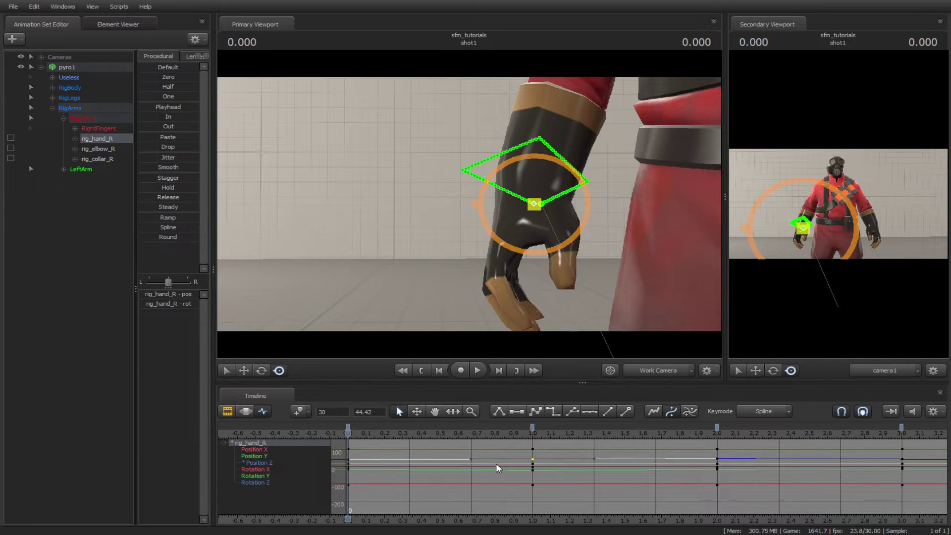
drag(472, 462, 495, 519)
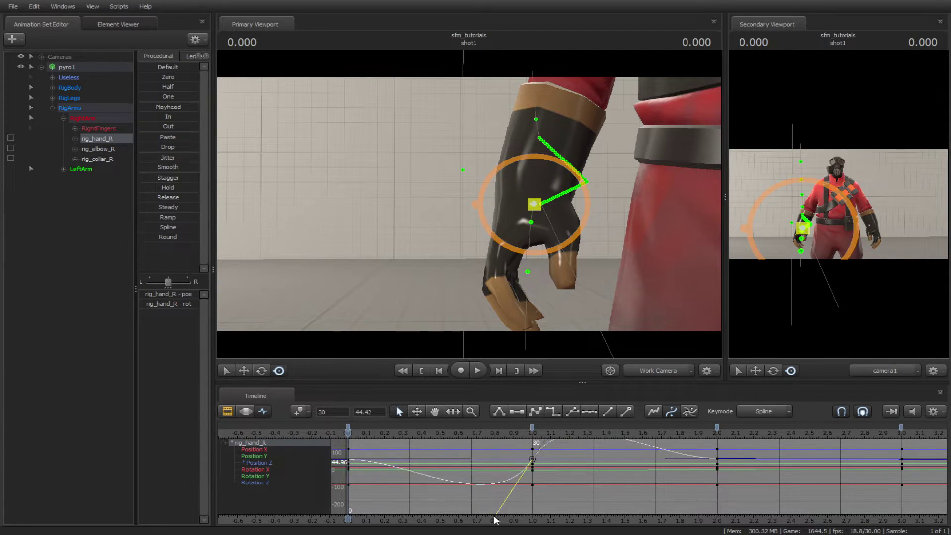
click(534, 440)
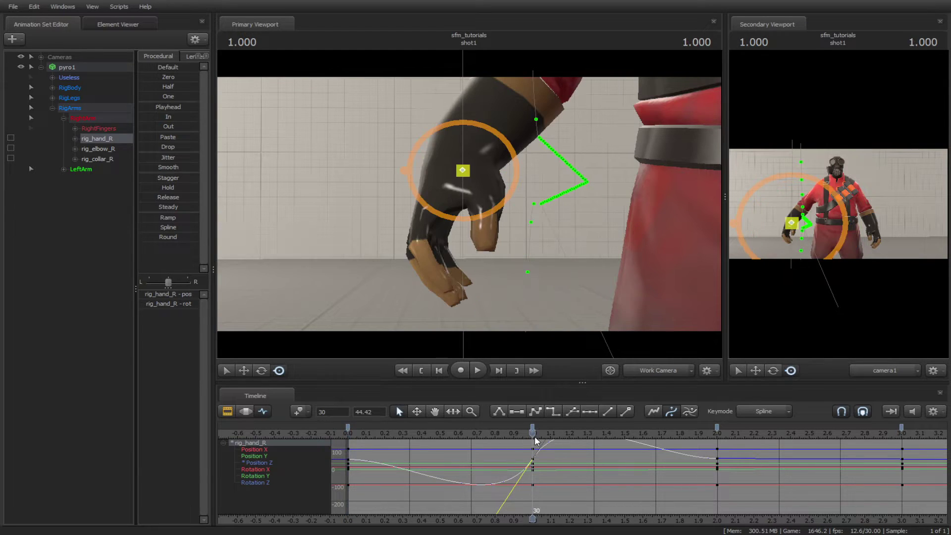
click(591, 412)
Step: Try raising the Position Z key's incoming tangent handle at 1 second further, and mirror the tangents again
scroll(524, 471, down, 2)
scroll(528, 467, up, 1)
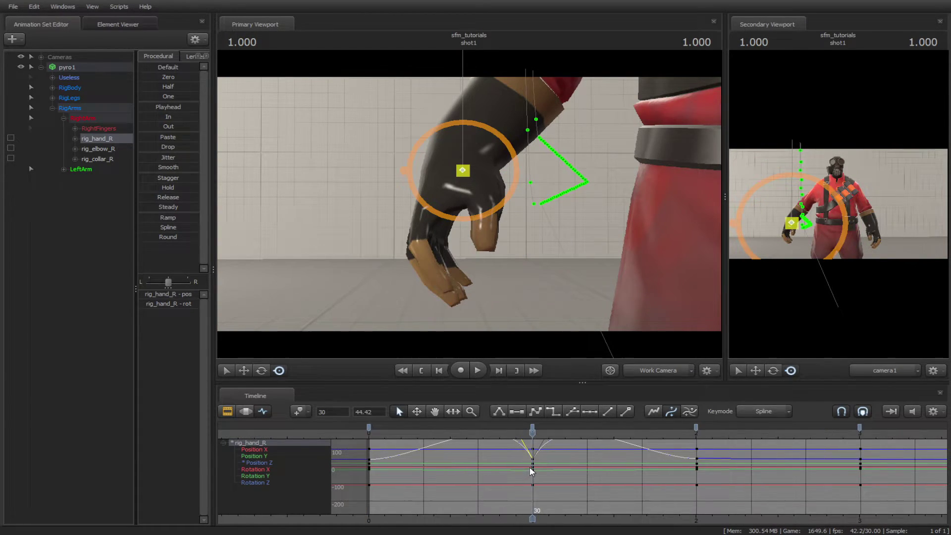
ctrl+scroll(530, 466, down, 10)
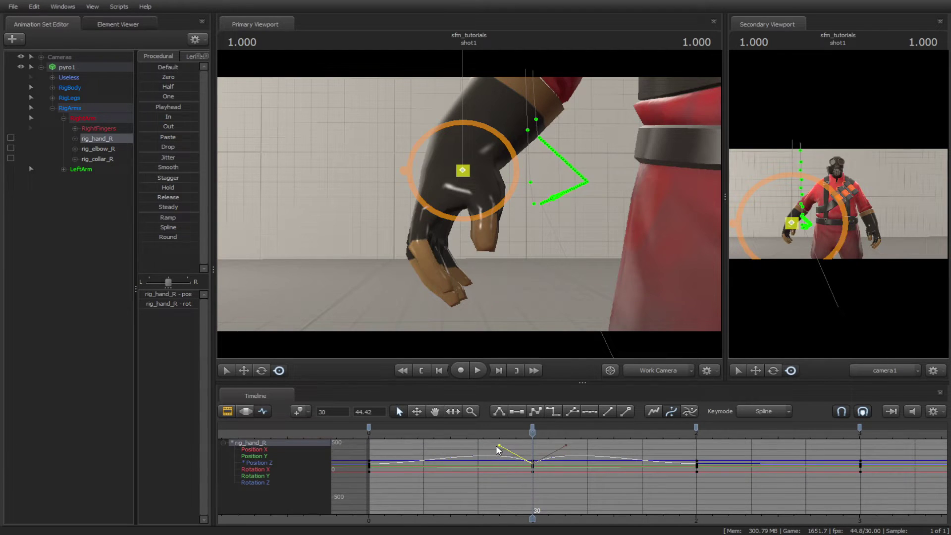
drag(498, 449, 505, 415)
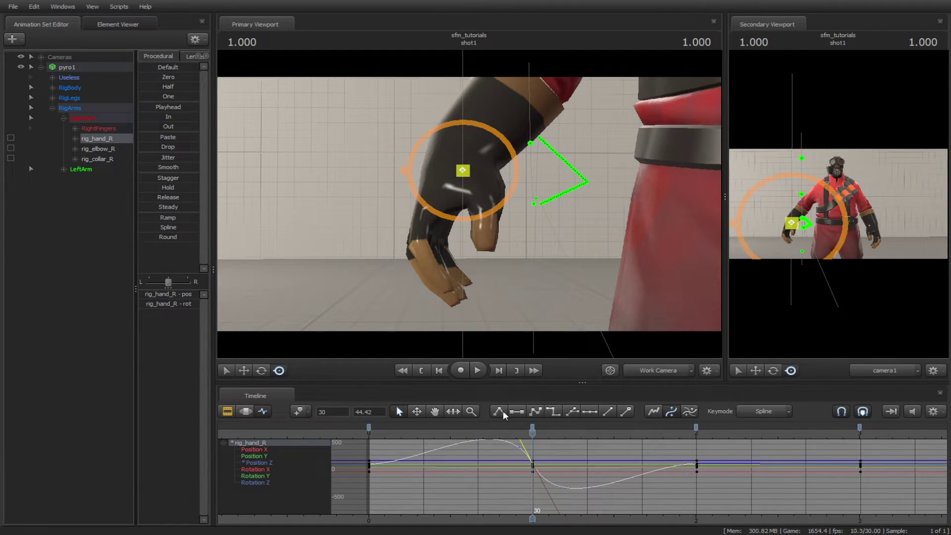
click(590, 412)
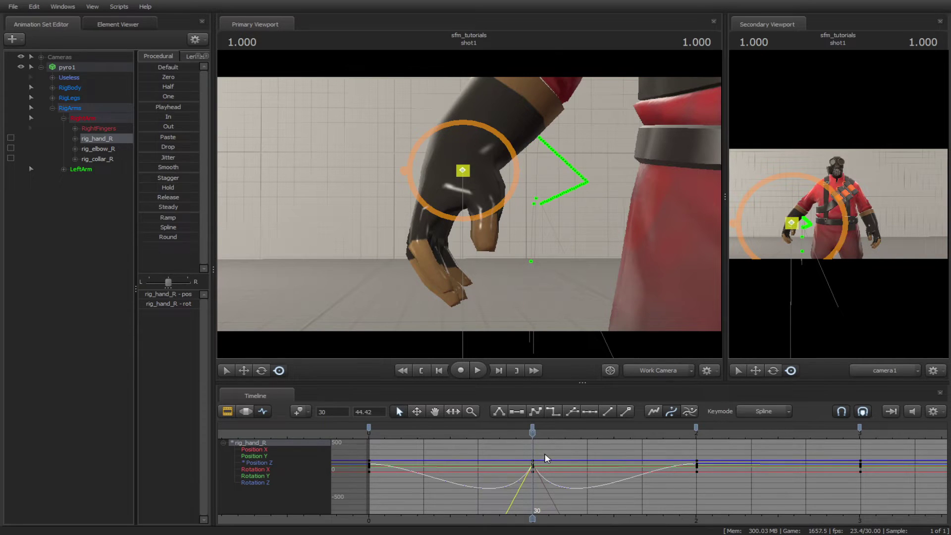
Step: Undo the tangent handle and mirroring changes on the Position Z key at 1 second
key(ctrl+z)
key(ctrl+z)
key(ctrl+z)
key(ctrl+z)
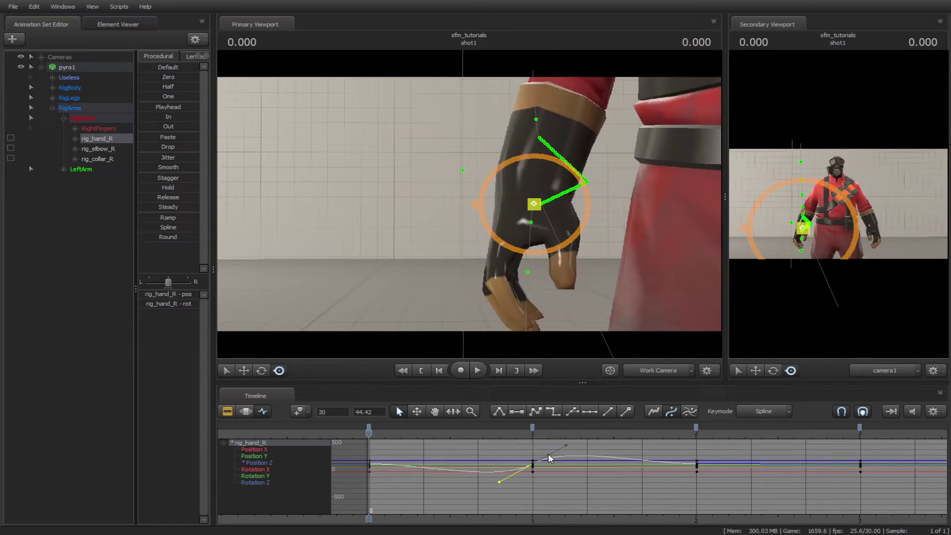
key(ctrl+z)
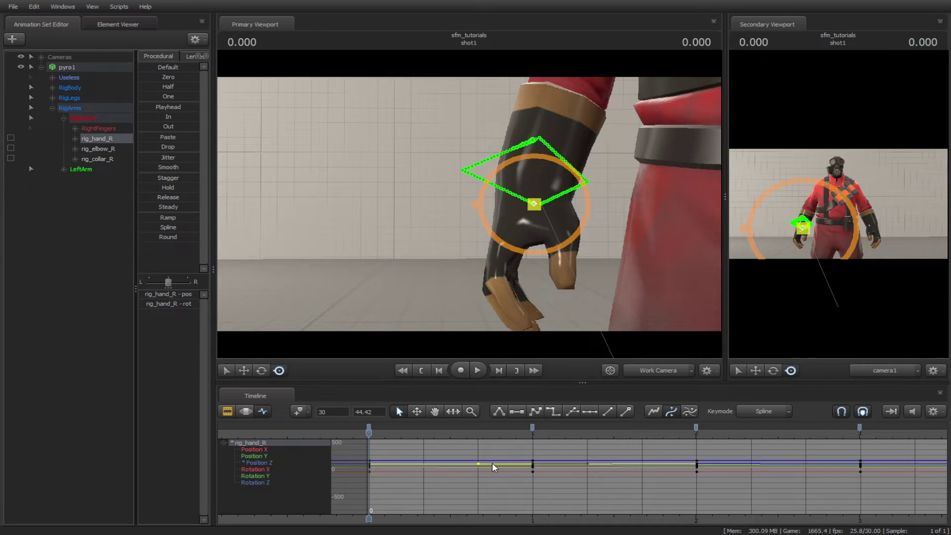
Step: Try lengthening the Position Z key's incoming tangent handle at 1 second, undo it, and try reshaping the curve again
drag(478, 464, 405, 449)
key(ctrl+z)
middle_drag(504, 465, 470, 473)
drag(469, 473, 473, 443)
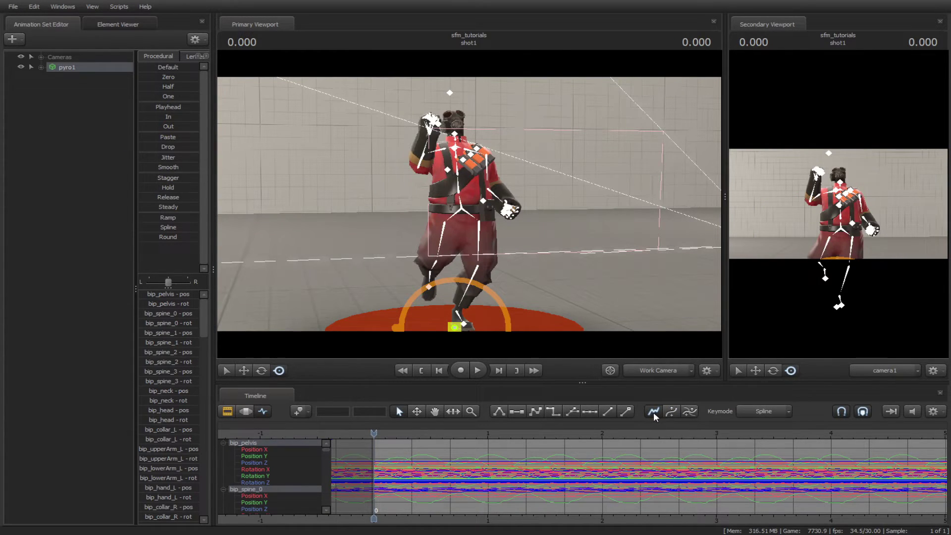
Step: Add keys to all the Pyro's bone curves at 0.433, about 1.2 and 1.566 seconds, and scrub to 0.866 seconds
click(424, 434)
click(515, 428)
click(553, 427)
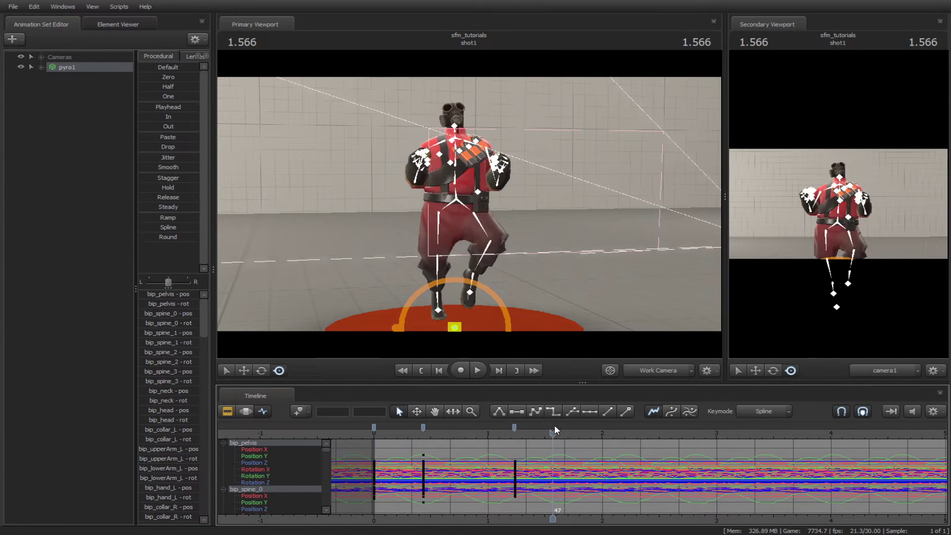
mouse_move(488, 433)
mouse_down()
mouse_move(442, 433)
mouse_move(474, 434)
mouse_up()
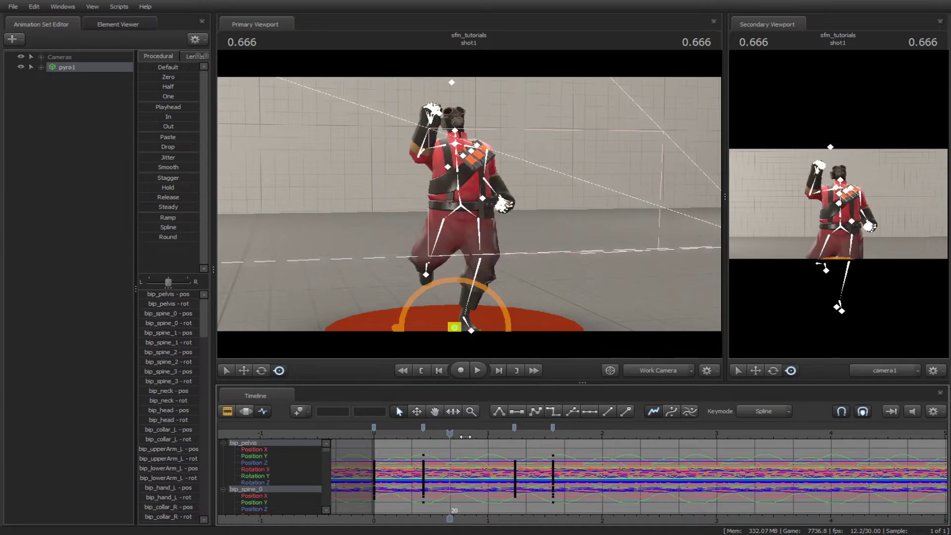
Step: Try moving a bone curve key at frame 13 down and later in time, and undo back through the key edits
click(424, 454)
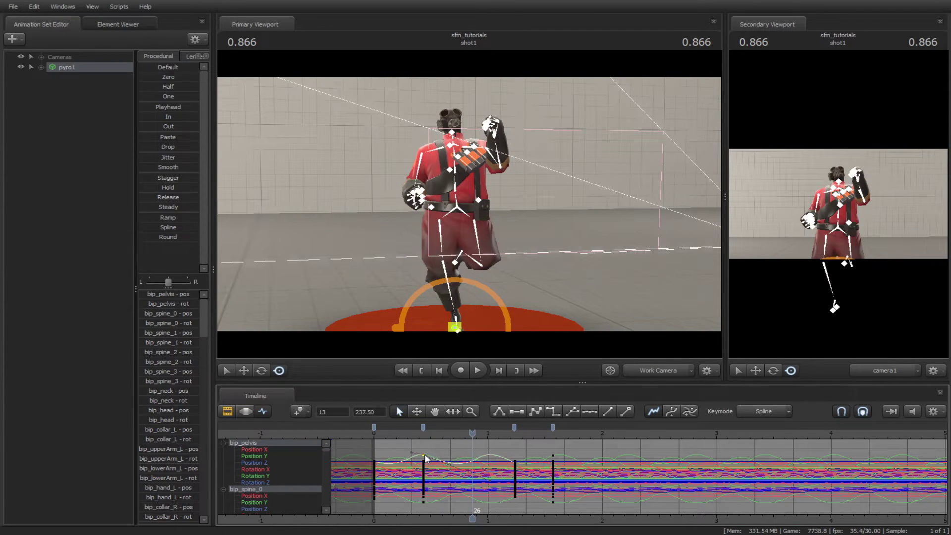
drag(424, 453, 436, 475)
key(ctrl+z)
key(ctrl+z)
key(ctrl+z)
key(ctrl+z)
key(ctrl+z)
key(ctrl+z)
key(ctrl+z)
key(ctrl+z)
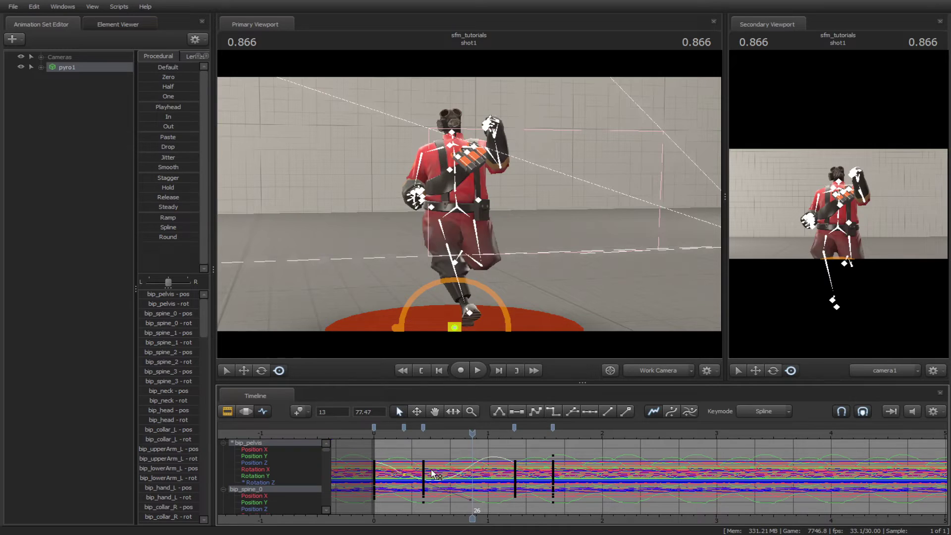
key(ctrl+z)
key(ctrl+z)
key(ctrl+z)
key(ctrl+z)
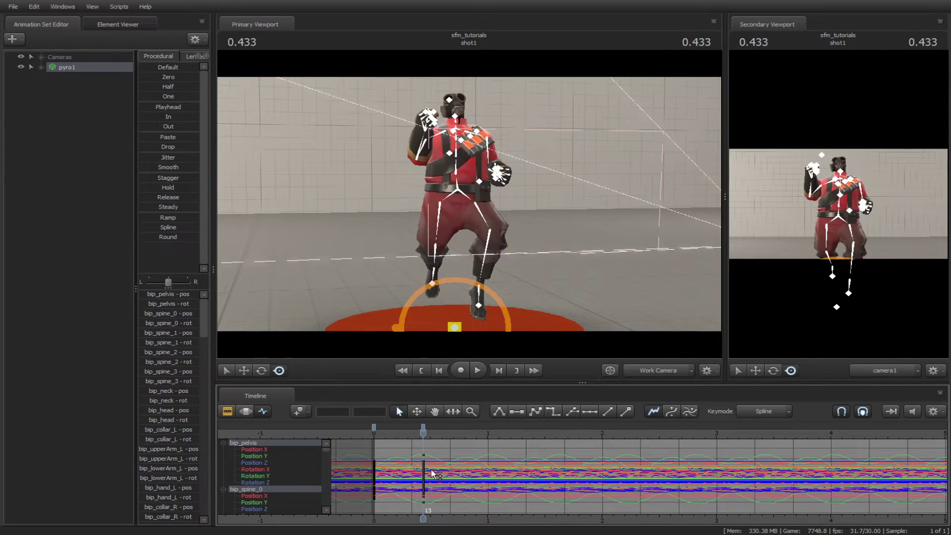
Step: Add a key to the Pyro's bone curves at 0.833 seconds and select a curve key at that time
key(space)
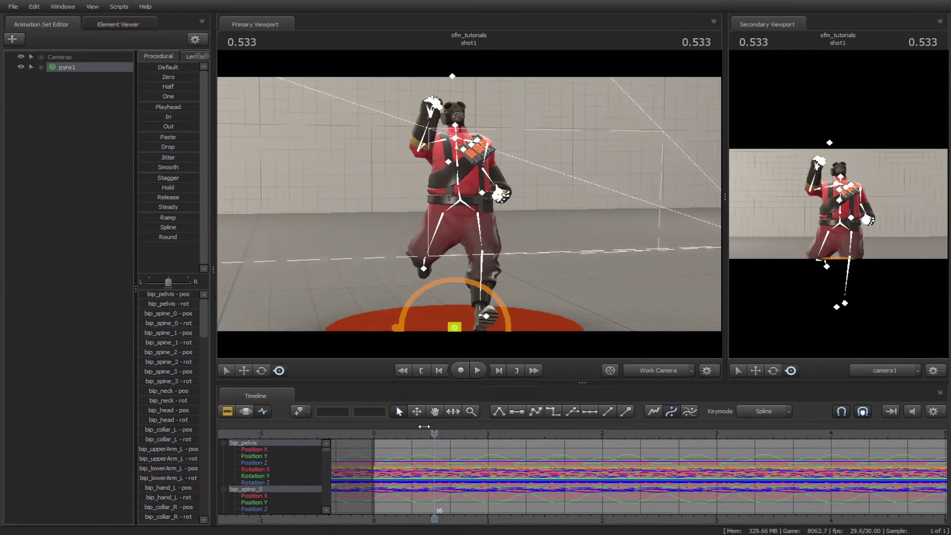
drag(436, 433, 467, 433)
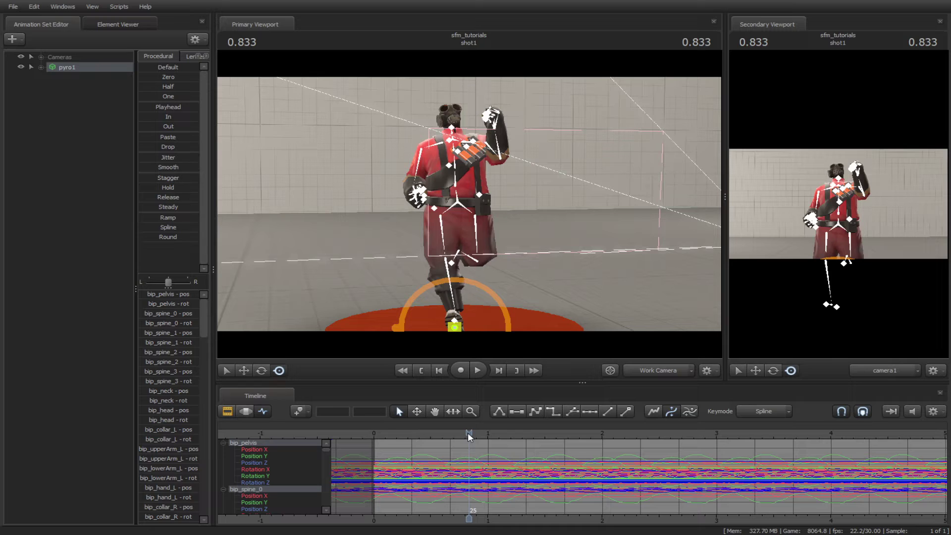
key(m)
mouse_move(468, 466)
mouse_down()
mouse_move(449, 460)
mouse_move(461, 456)
mouse_move(484, 477)
mouse_move(469, 482)
mouse_move(446, 471)
mouse_move(481, 478)
mouse_move(470, 474)
mouse_up()
click(470, 485)
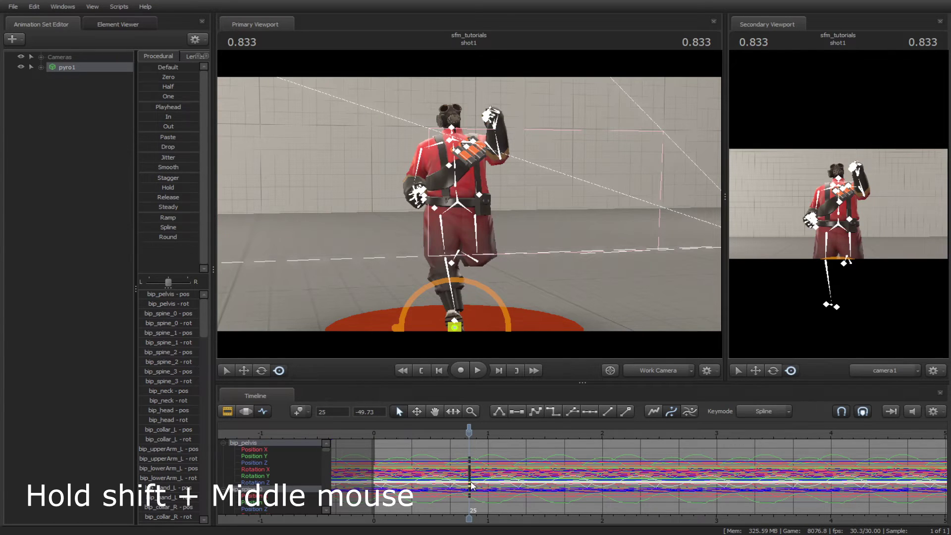
Step: Try moving the selected bone curve key from 0.833 seconds up and over to frame 34, and undo back through the key edits
shift+middle_drag(470, 480, 504, 478)
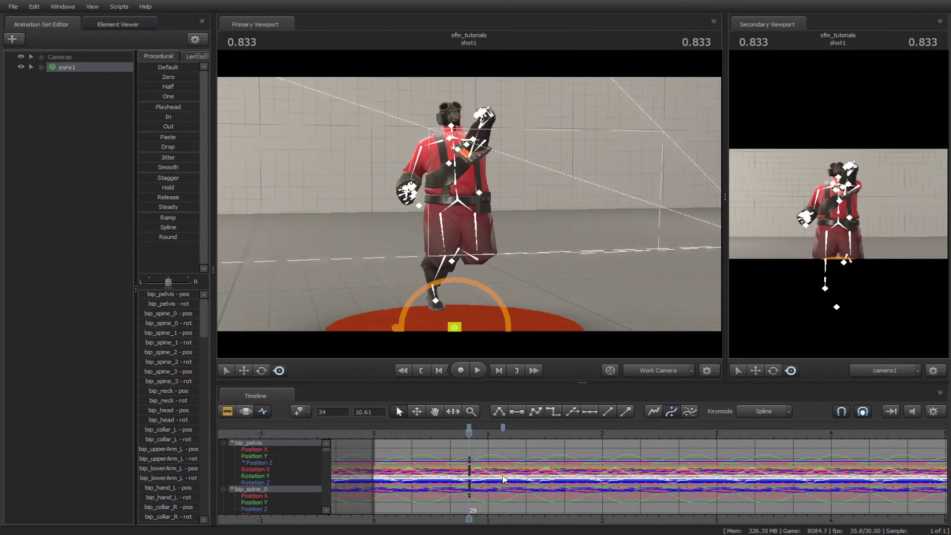
key(ctrl+z)
key(ctrl+z)
key(ctrl+z)
key(ctrl+z)
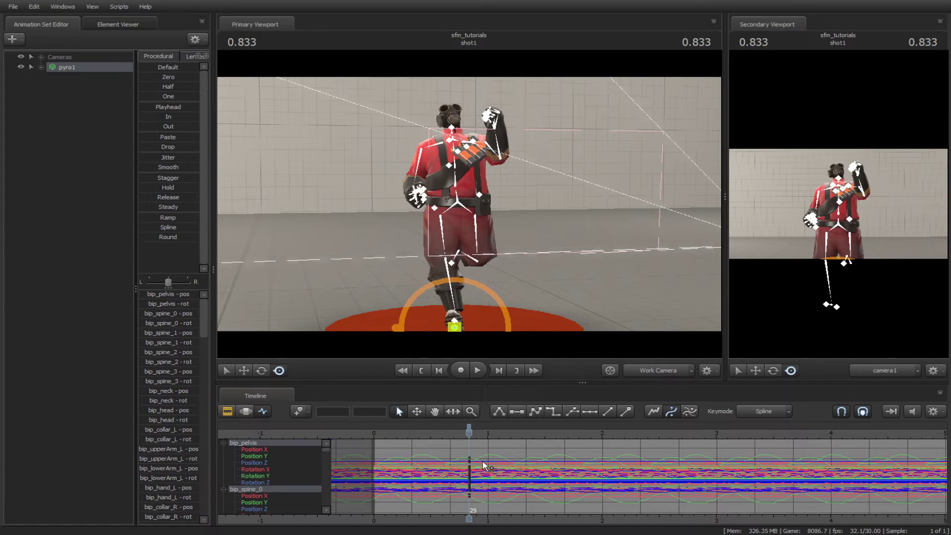
Step: Switch the Pyro's bone curves to the normalized display and select a curve key at 0.833 seconds
click(690, 411)
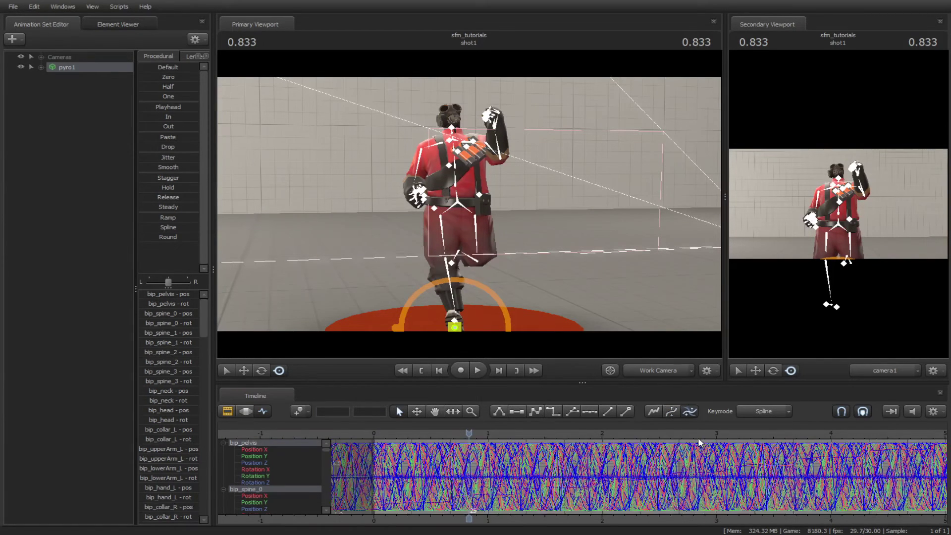
click(691, 413)
click(689, 411)
click(475, 451)
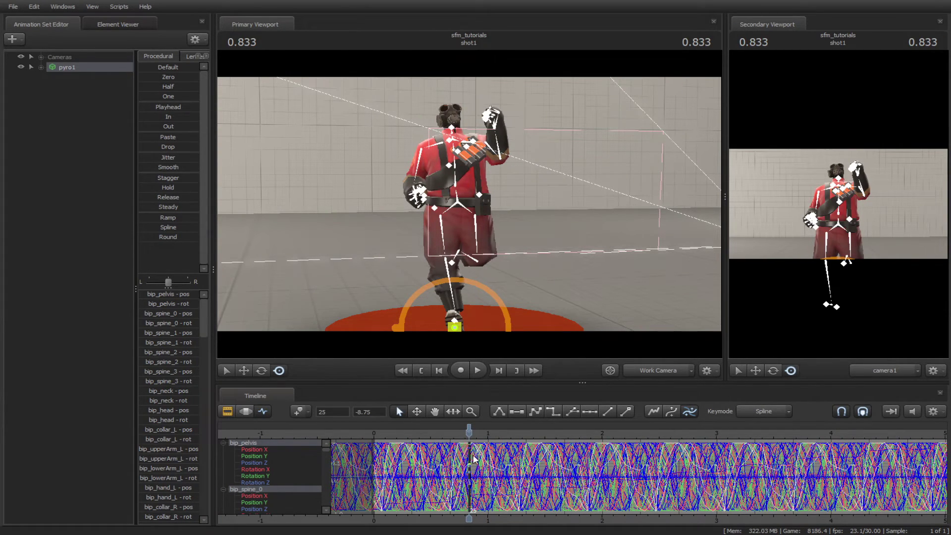
Step: Try moving bone curve keys from 0.833 seconds to frame 14 and about 1.1 seconds, and play the animation
mouse_move(485, 473)
mouse_down()
mouse_move(459, 447)
mouse_move(486, 463)
mouse_move(511, 459)
mouse_move(507, 453)
mouse_move(476, 462)
mouse_move(443, 454)
mouse_up()
click(487, 464)
click(487, 463)
key(space)
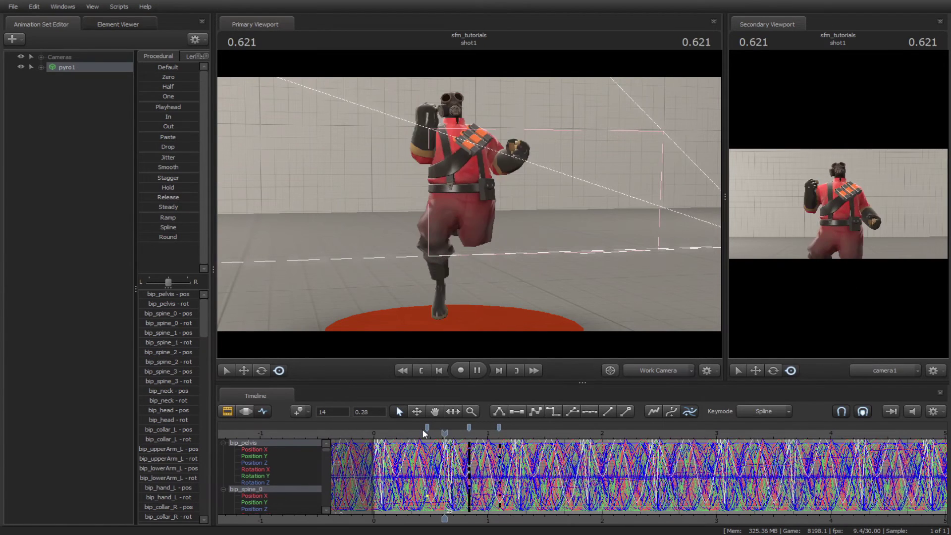
key(space)
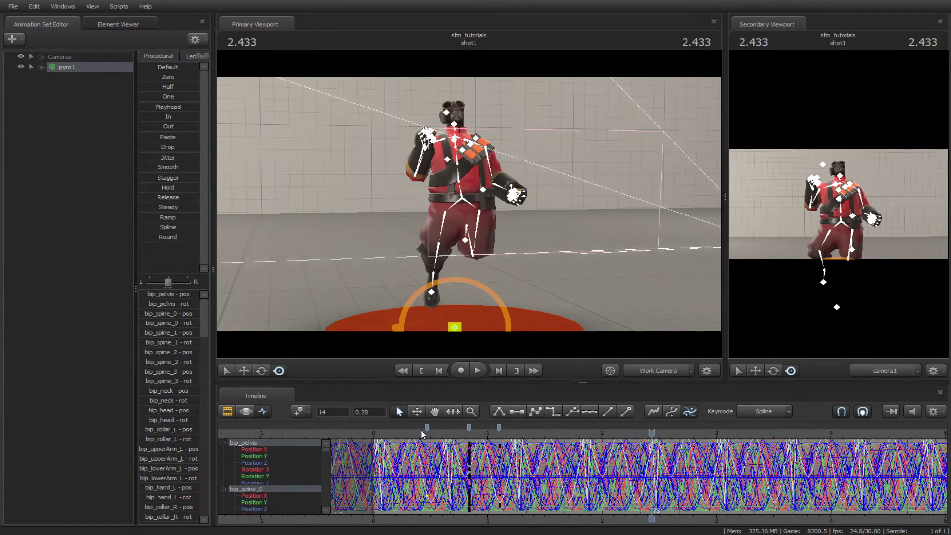
Step: Undo the last key moves on the Pyro's bone curves
key(ctrl+z)
key(ctrl+z)
key(ctrl+z)
key(ctrl+z)
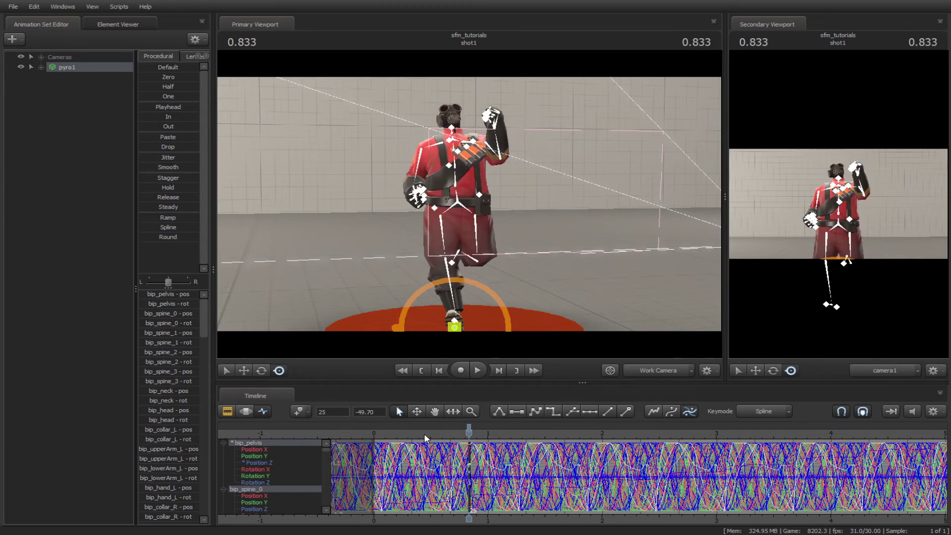
click(439, 446)
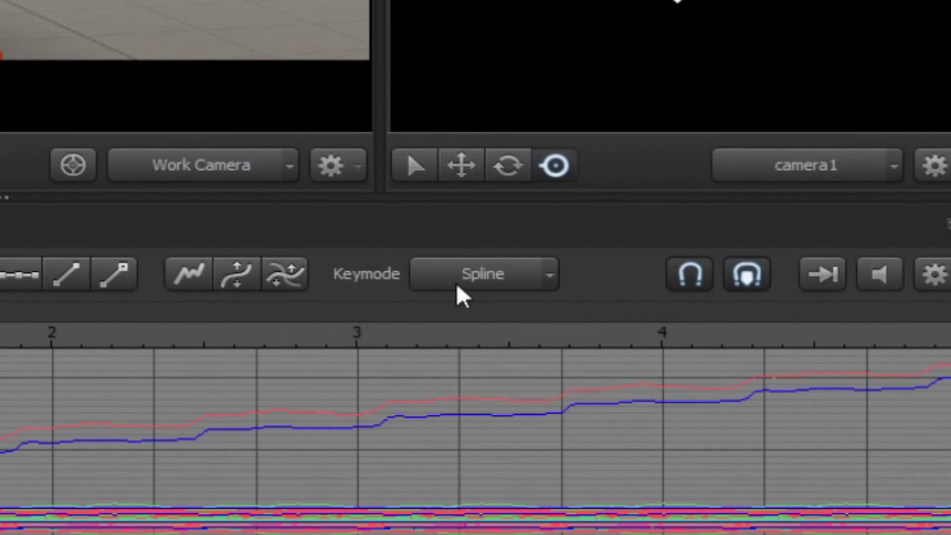
Step: Examine the available Keymode options for adding keys, and leave the list without choosing another mode
click(519, 278)
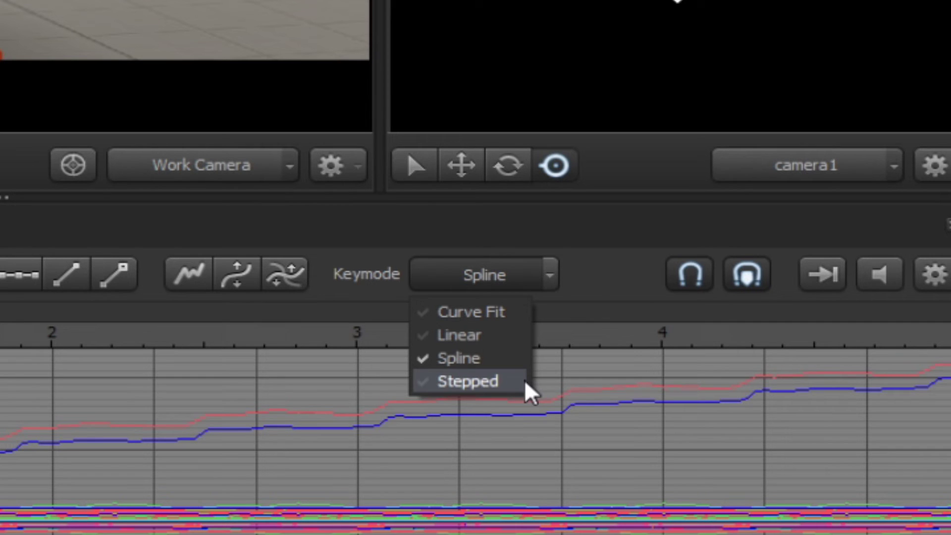
click(627, 294)
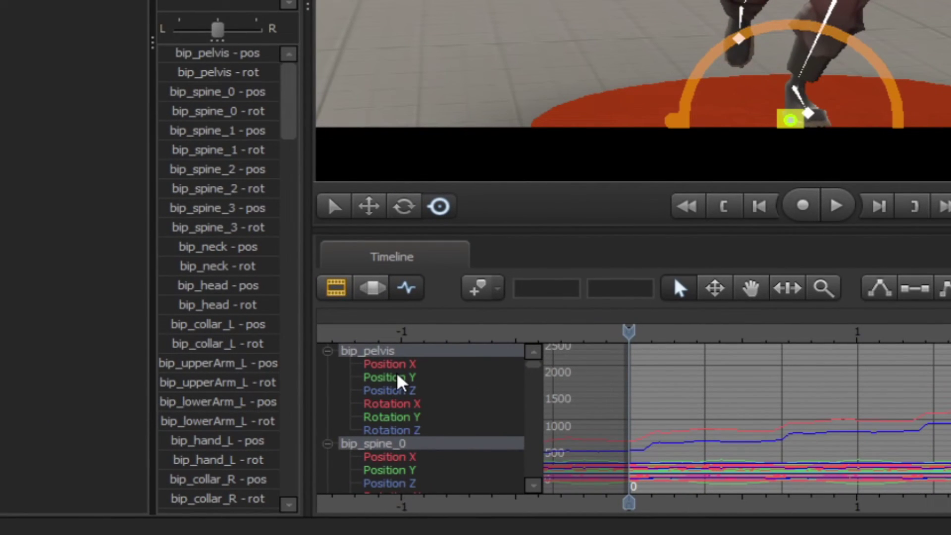
Step: Isolate bip_pelvis channel curves one at a time, viewing Position X, Position Z and Rotation Y
click(389, 366)
click(377, 352)
click(397, 367)
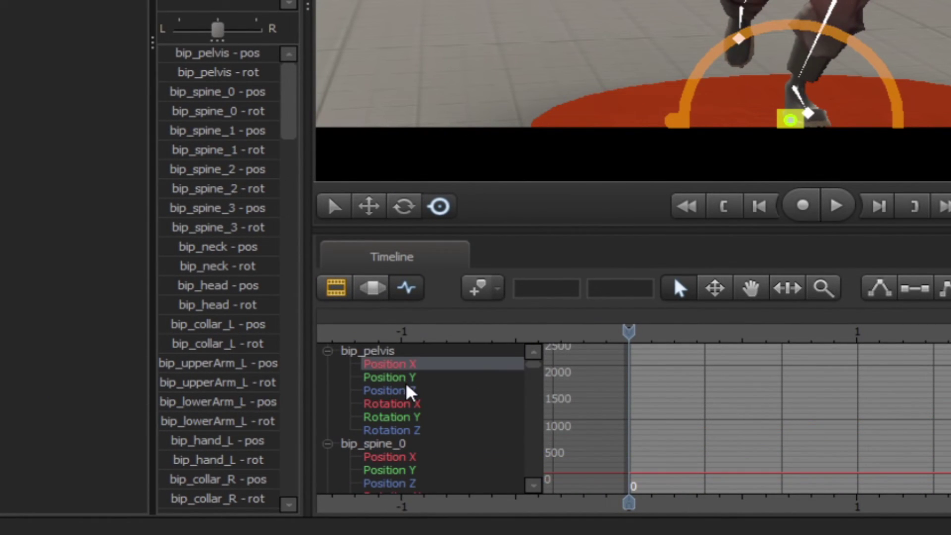
click(407, 391)
click(422, 417)
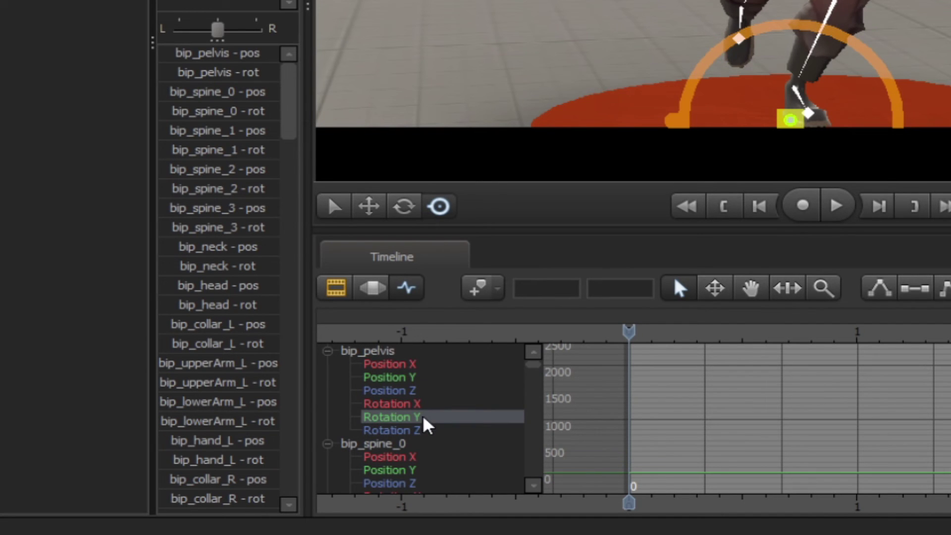